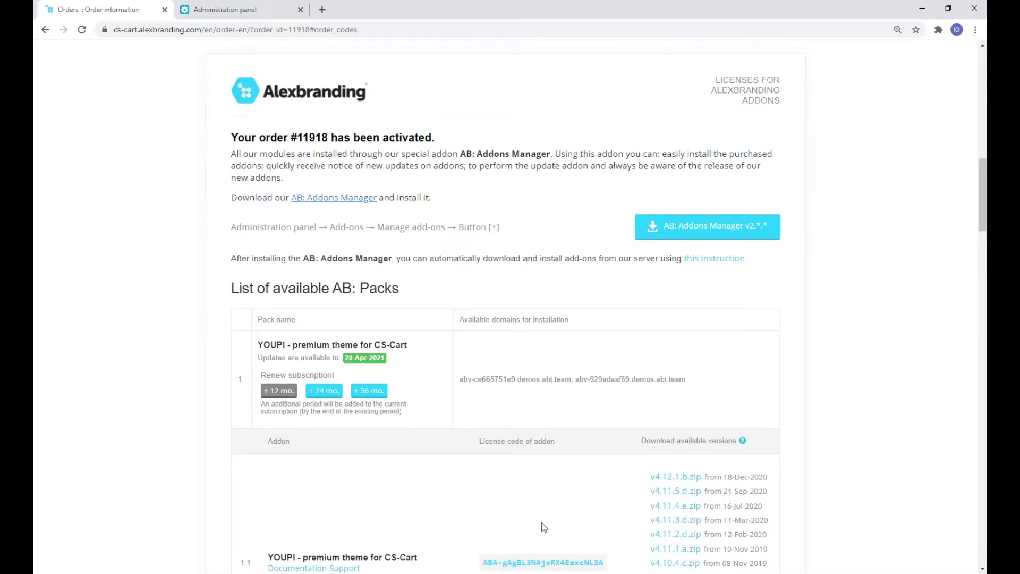
Step: Download the AB: Addons Manager v2 package and open the add-on management page in the store's administration panel
click(696, 227)
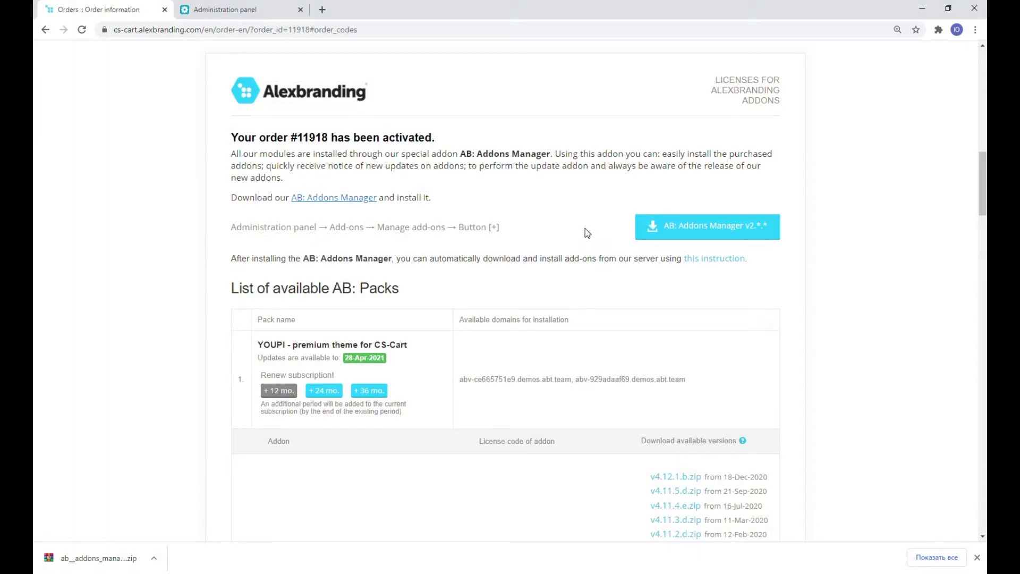
click(249, 7)
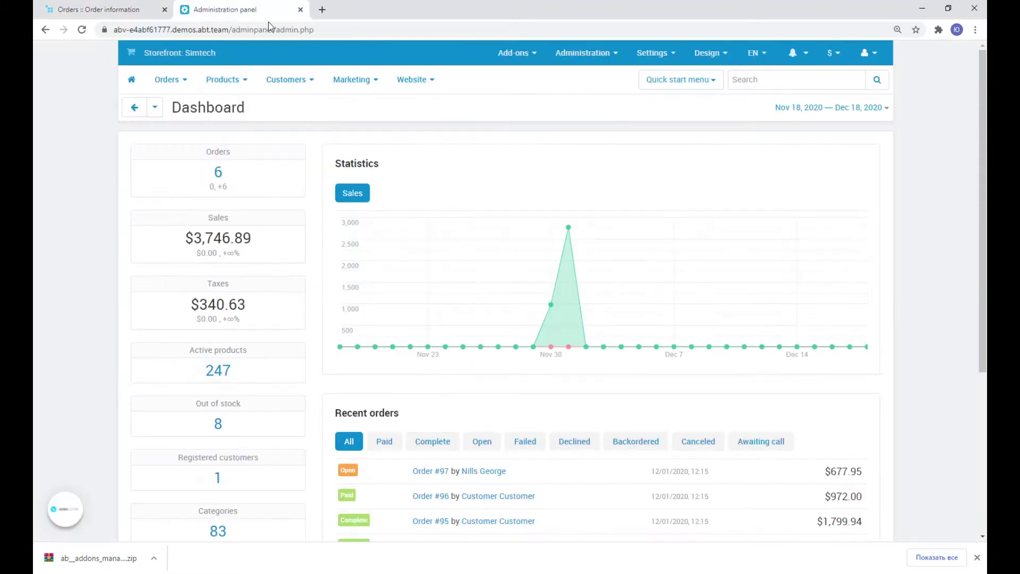
mouse_move(514, 53)
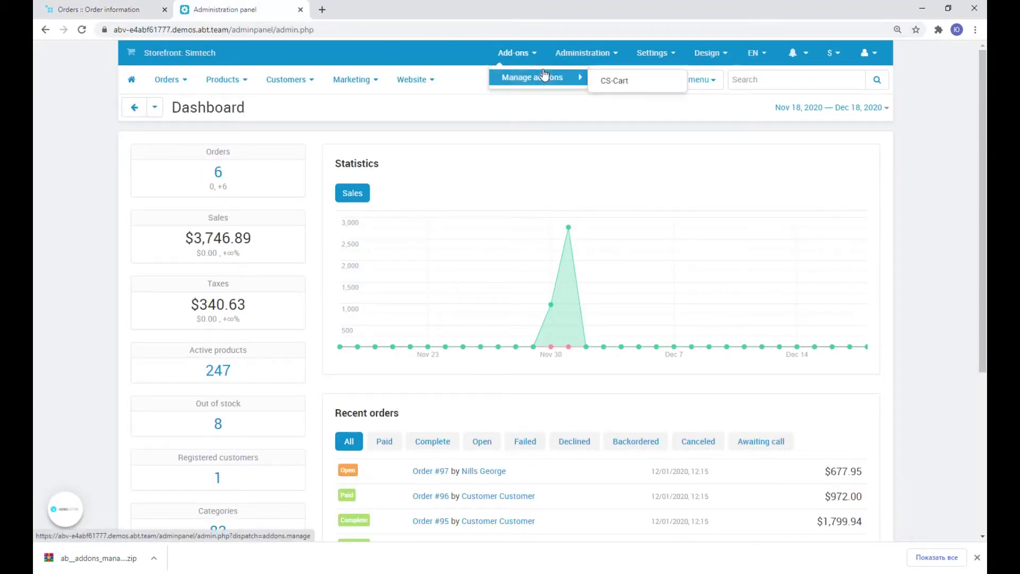
click(545, 75)
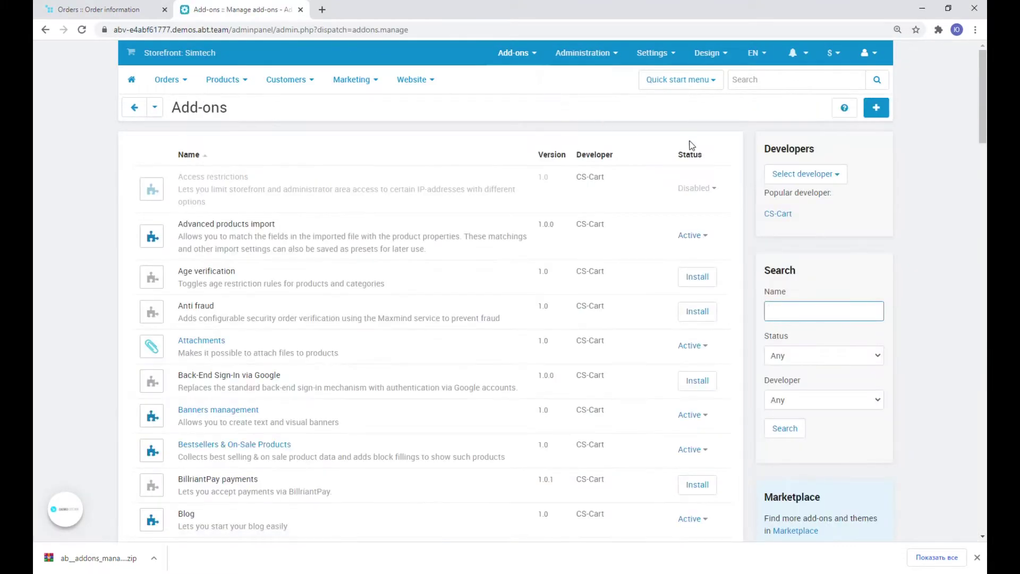
Step: Upload and install the add-on from the local archive ab__addons_manager__v2.3.5 (5).zip
click(876, 109)
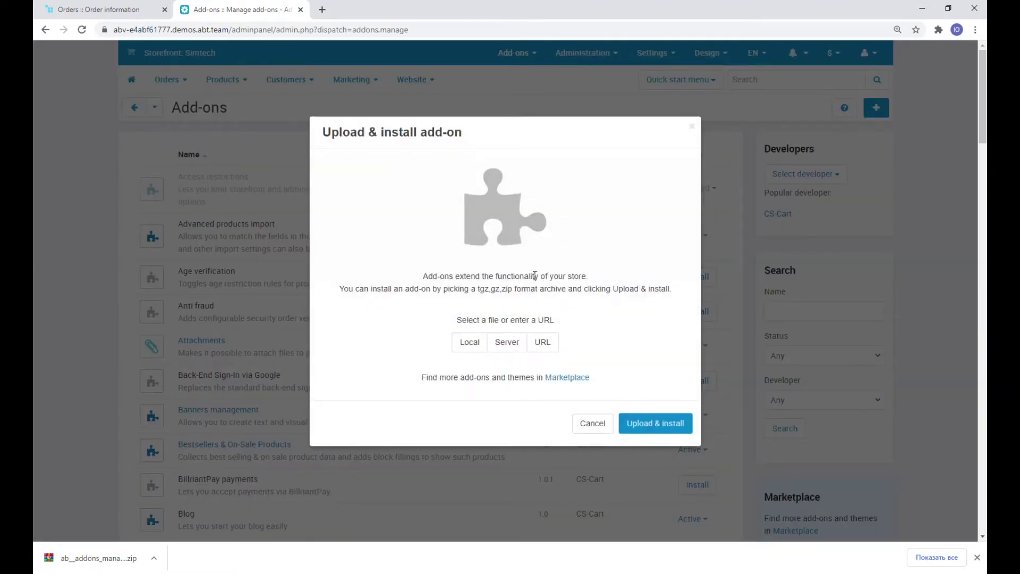
click(470, 341)
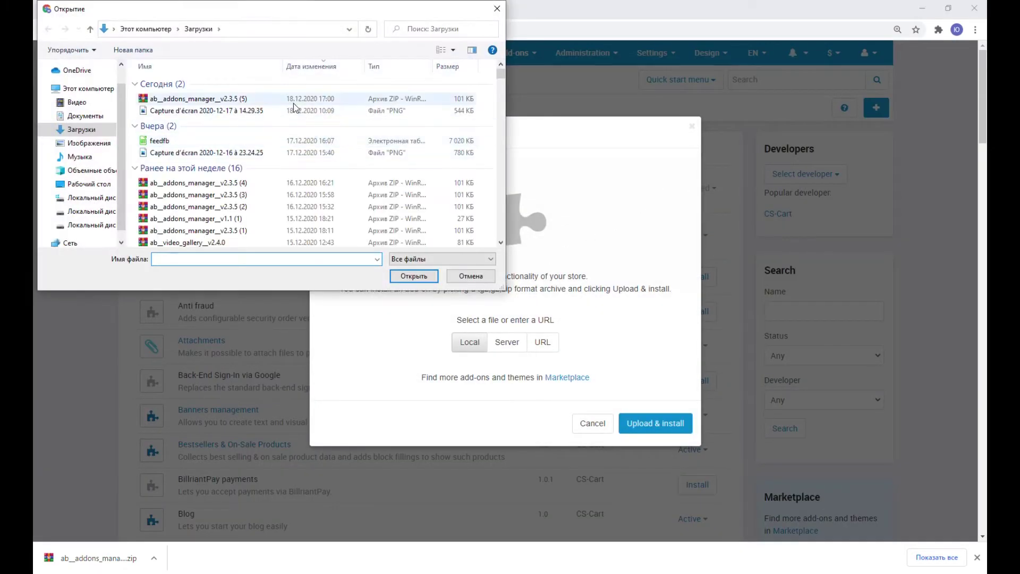
click(293, 103)
click(414, 275)
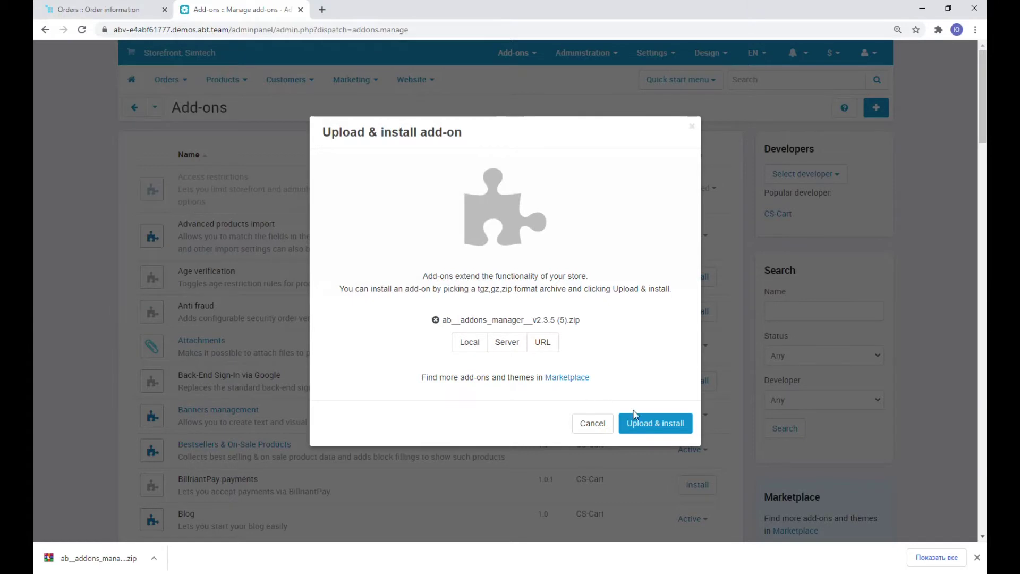
click(646, 423)
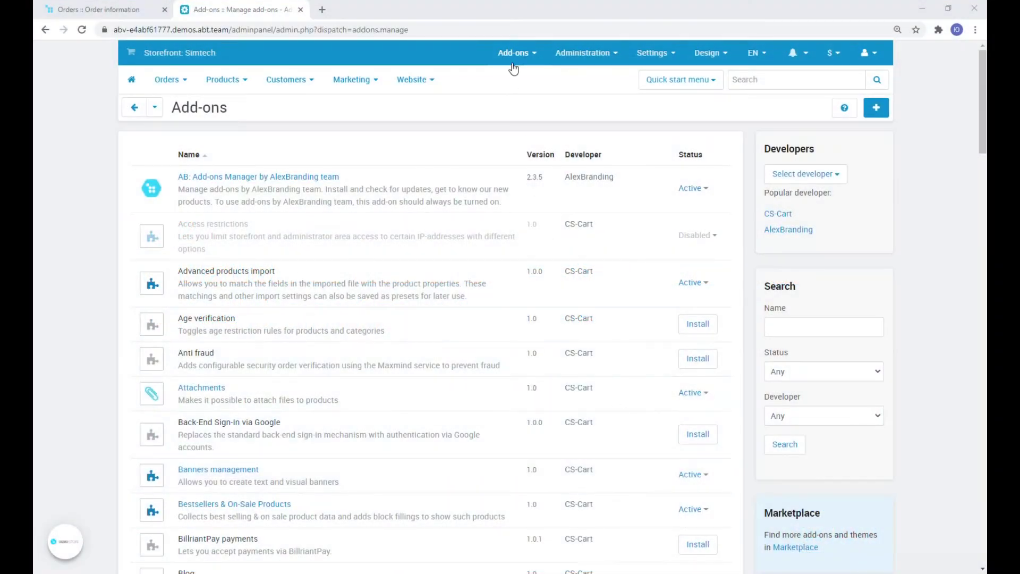
Step: Open the list of available AB sets and add-ons and expand the UniTheme2 - premium CS-Cart theme complex set
mouse_move(519, 65)
mouse_move(574, 77)
click(637, 98)
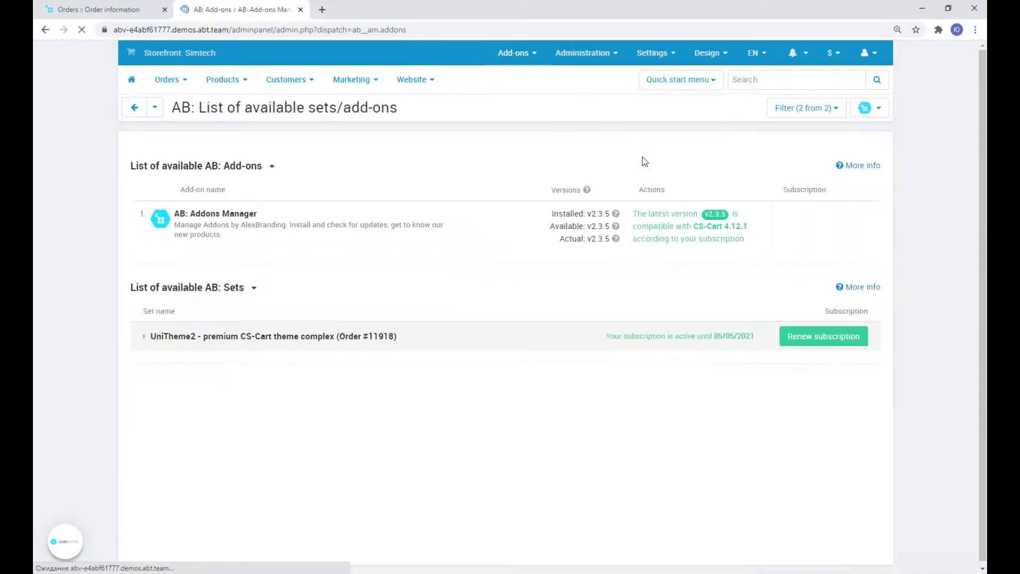
click(414, 327)
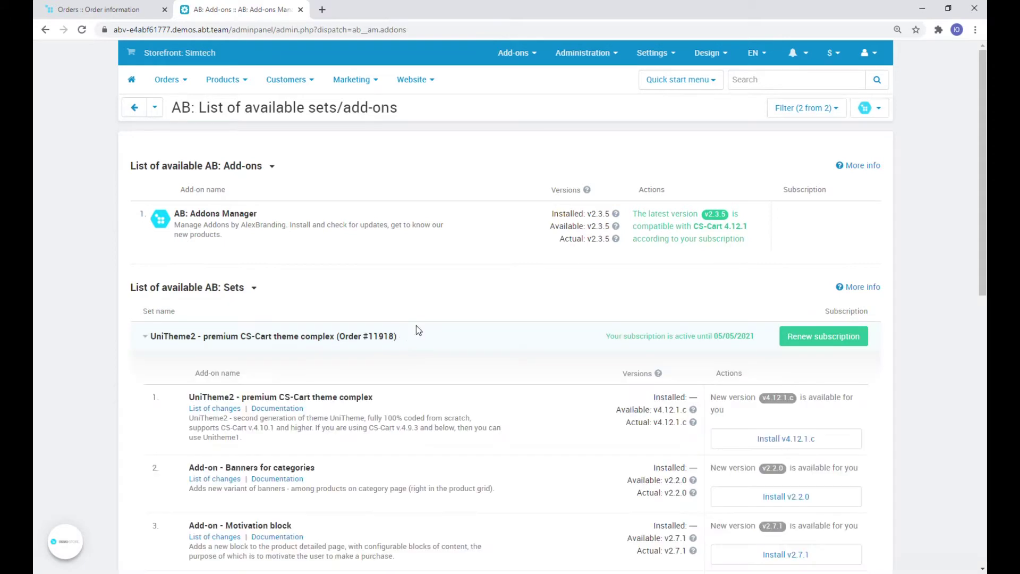
Step: Install version v4.12.1.c of the UniTheme2 - premium CS-Cart theme complex and accept the automatic installation
scroll(416, 330, down, 2)
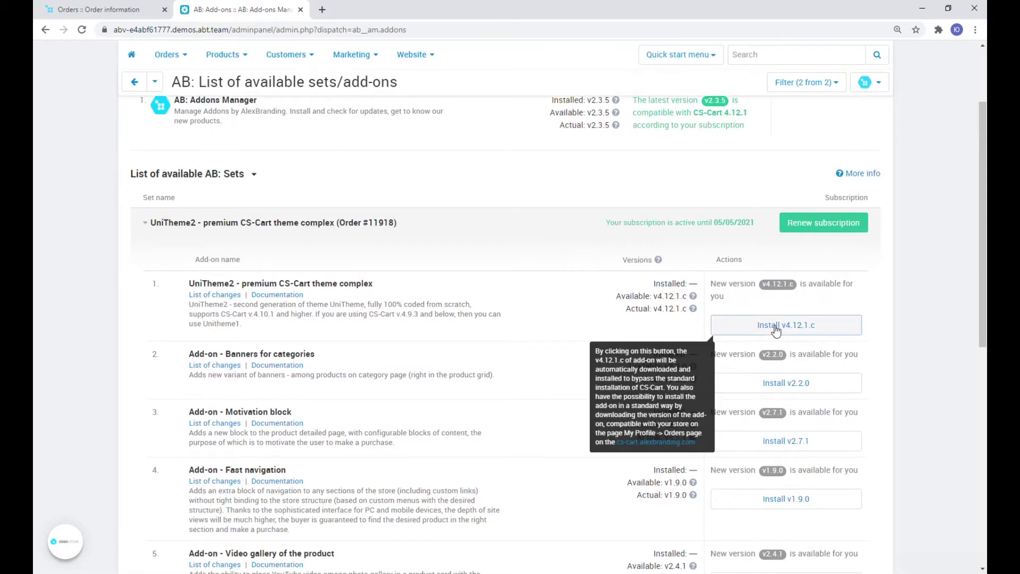
click(776, 326)
click(557, 148)
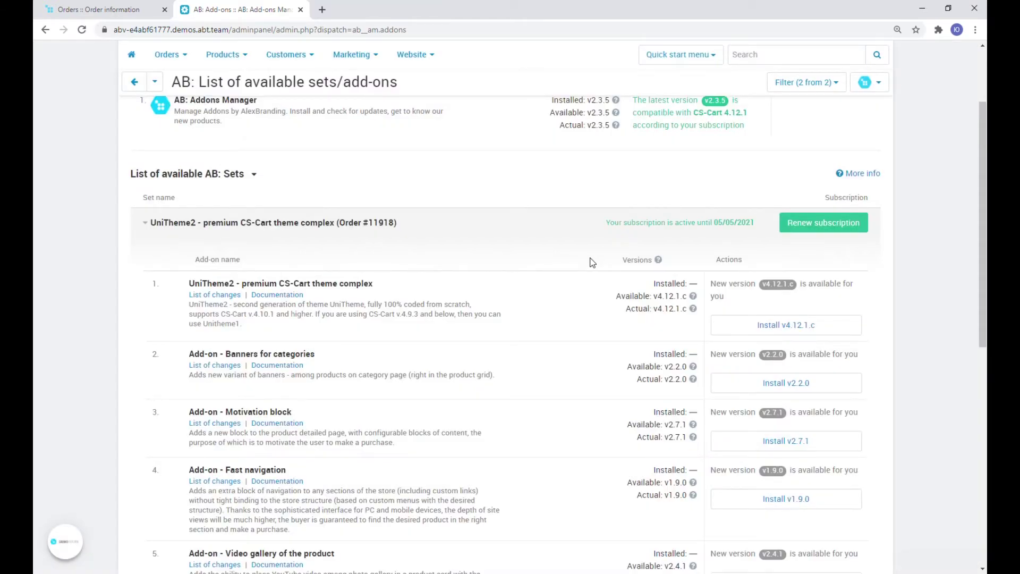
Step: Install the Banners for categories v2.2.0 and Motivation block v2.7.1 add-ons from the UniTheme2 set
scroll(590, 259, down, 5)
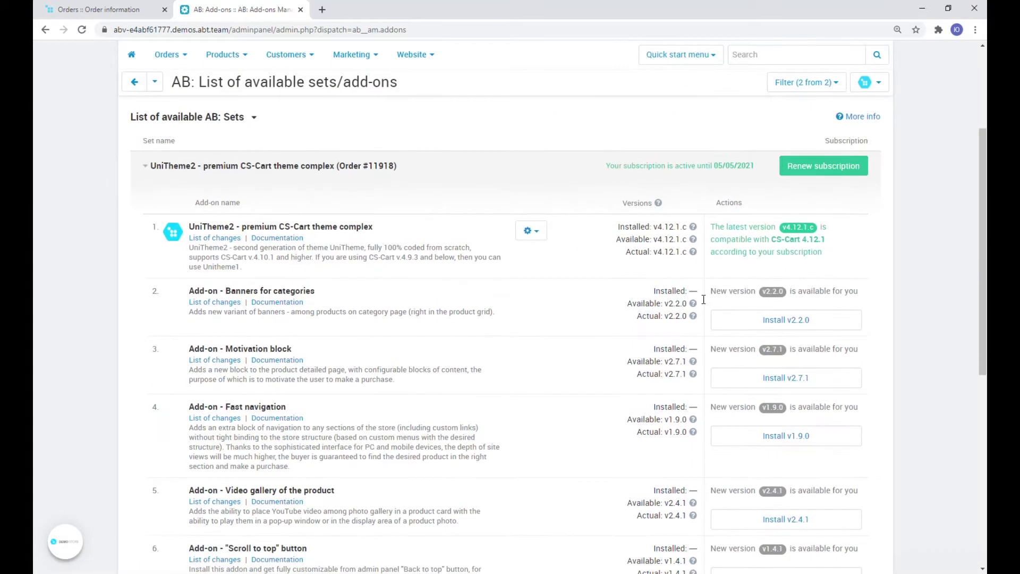
click(778, 321)
click(557, 151)
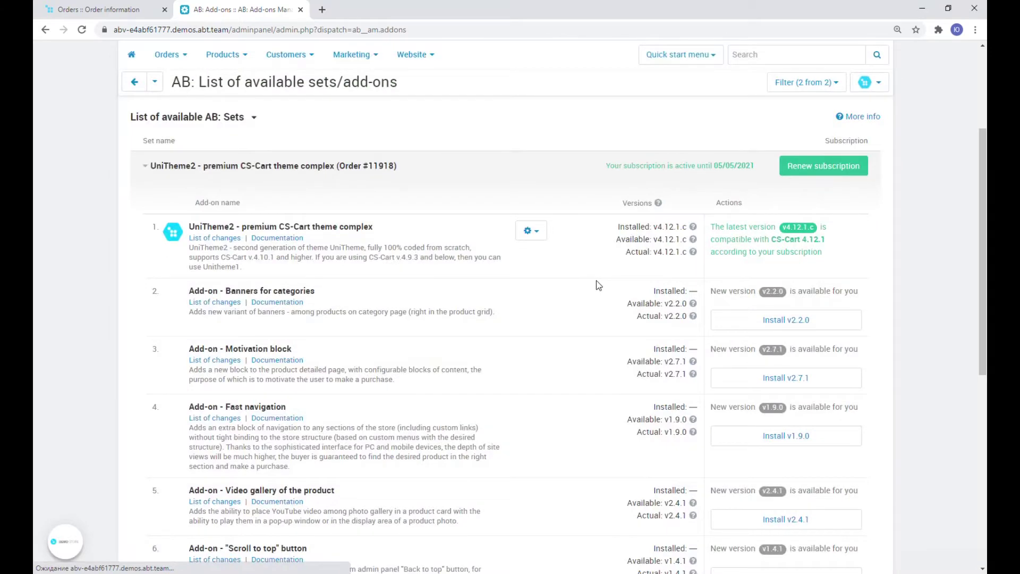
scroll(597, 284, down, 4)
click(723, 319)
click(559, 149)
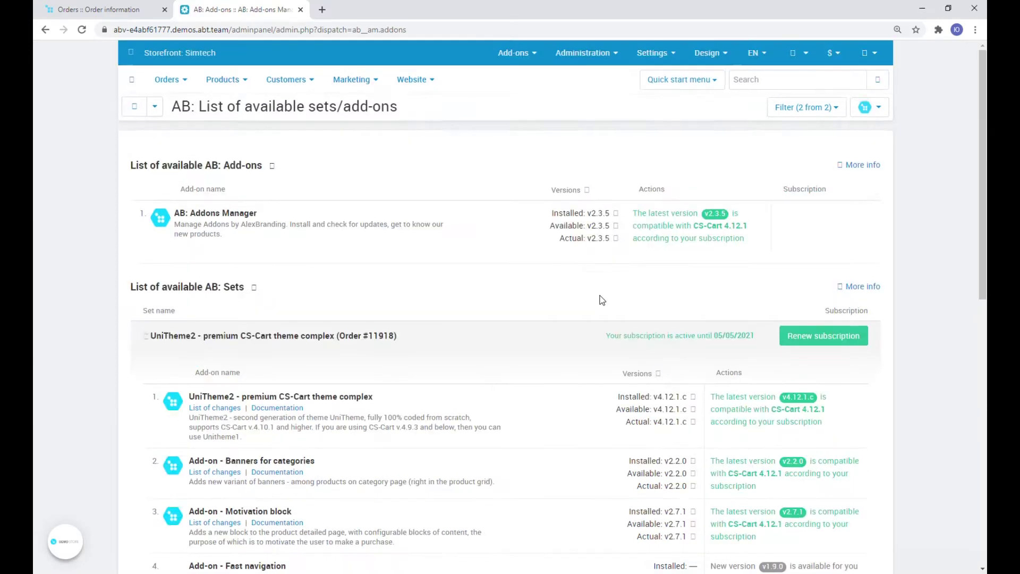
Step: Install the Fast navigation v1.9.0 and Video gallery of the product v2.4.1 add-ons from the set
click(781, 368)
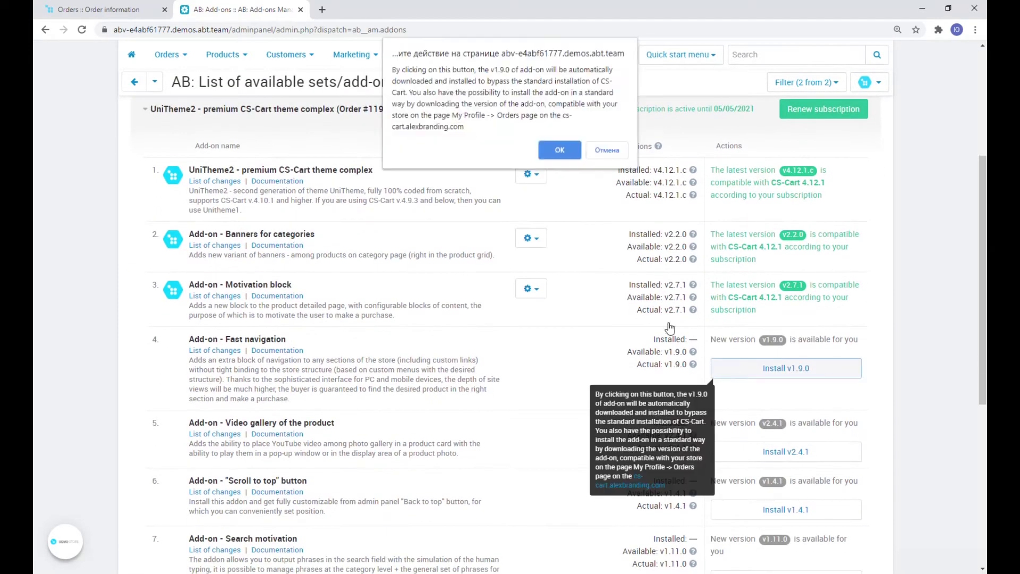
click(560, 150)
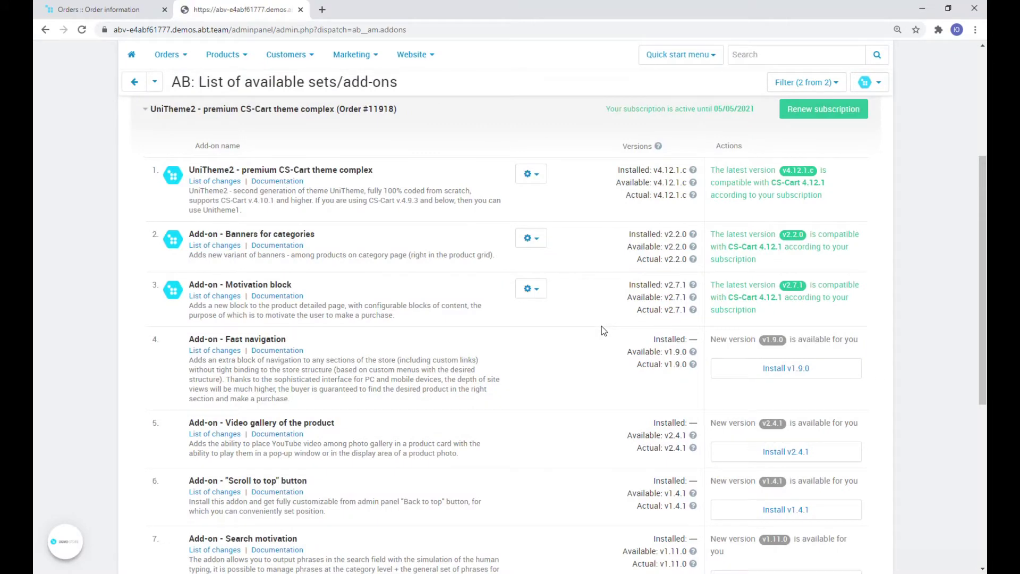
scroll(602, 326, down, 5)
click(769, 340)
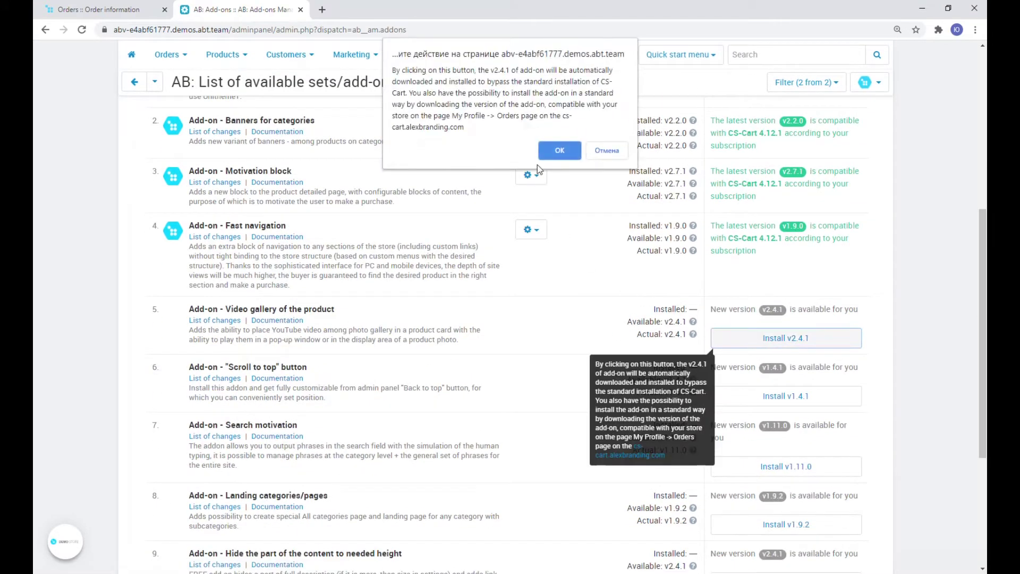
click(555, 146)
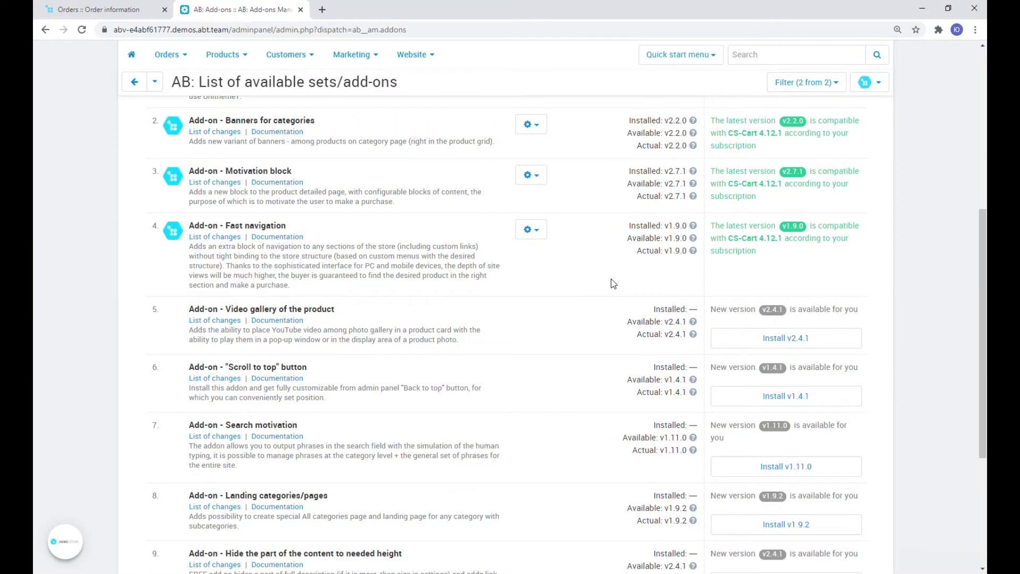
Step: Install the "Scroll to top" button v1.4.1 and Search motivation v1.11.0 add-ons from the set
scroll(783, 335, down, 5)
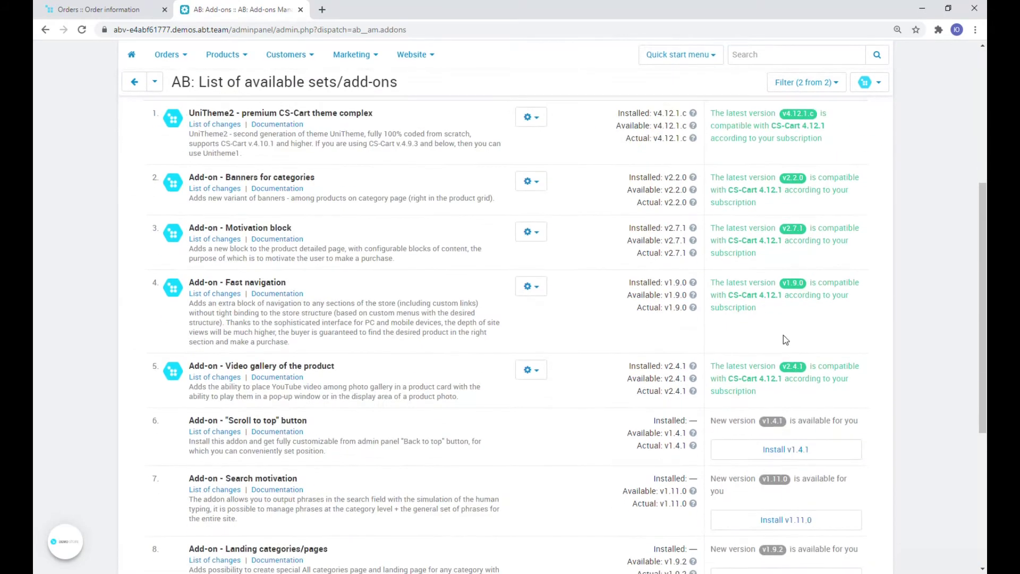
click(796, 452)
click(560, 149)
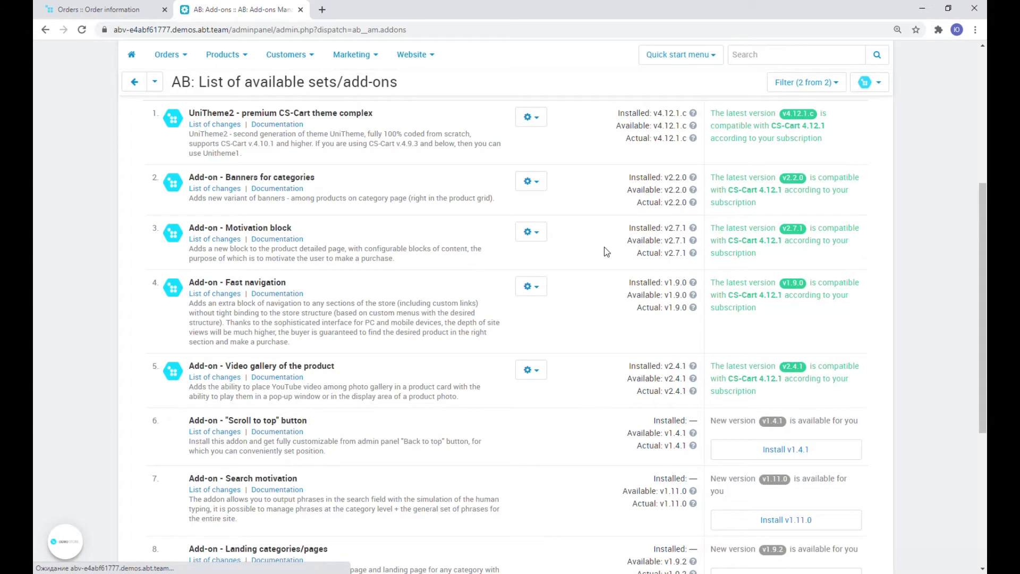
scroll(607, 252, down, 6)
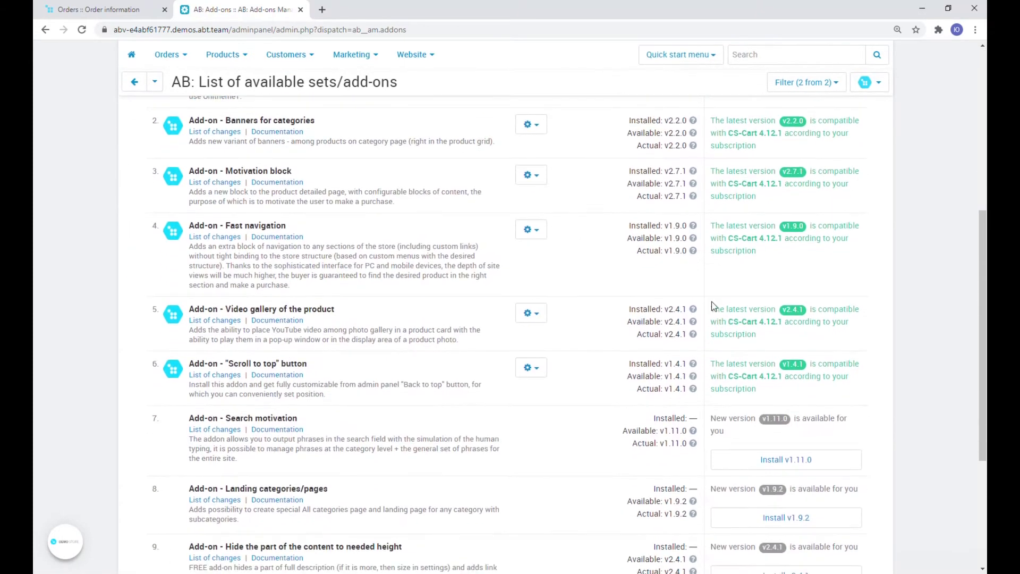
click(768, 461)
click(618, 151)
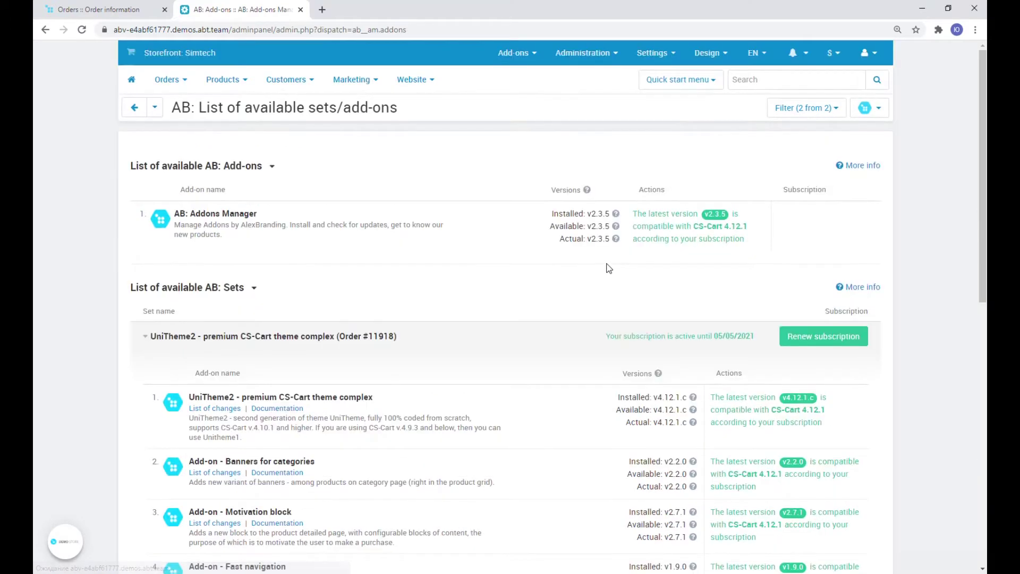
Step: Install the Landing categories/pages v1.9.2 and Hide the part of the content to needed height v2.4.1 add-ons
scroll(610, 267, down, 2)
click(774, 400)
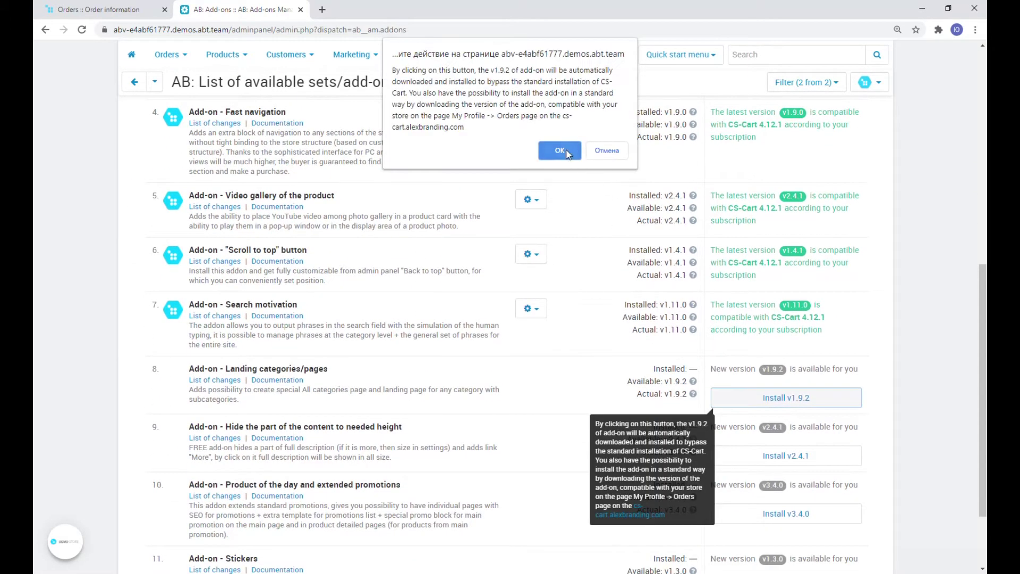
key(Return)
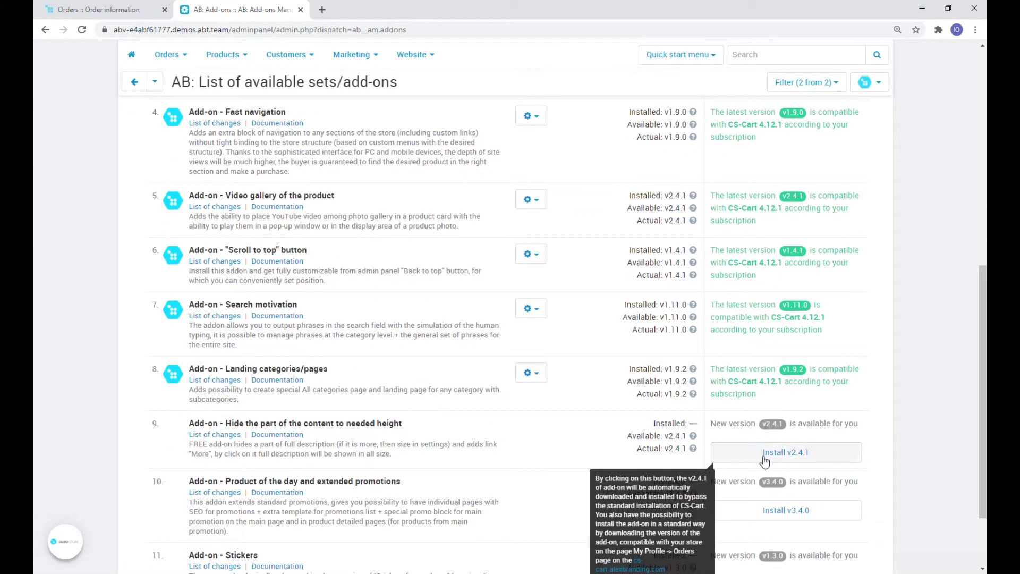
click(764, 461)
click(618, 151)
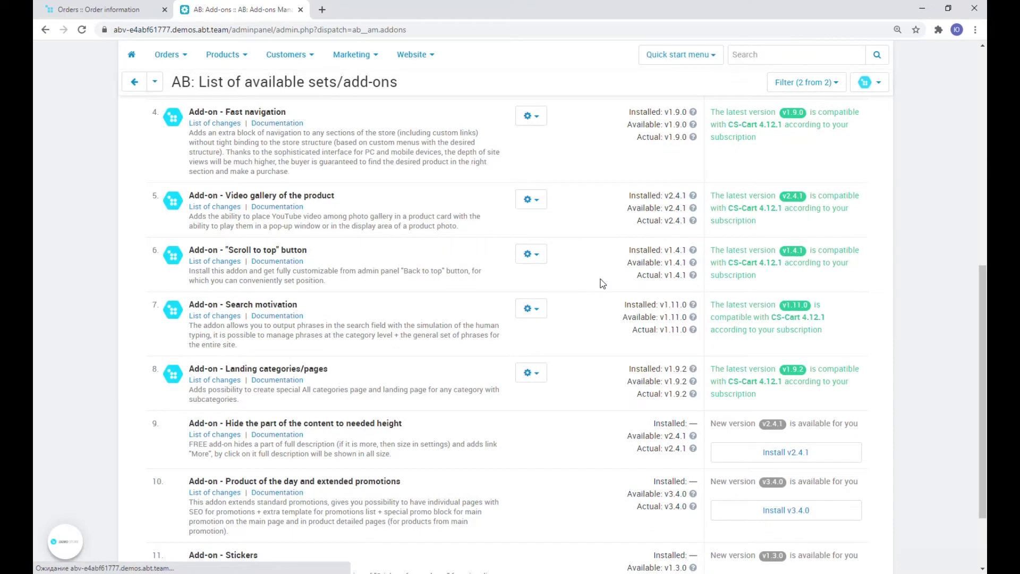
Step: Install the Product of the day and extended promotions v3.4.0 and Stickers v1.3.0 add-ons from the set
scroll(603, 284, down, 15)
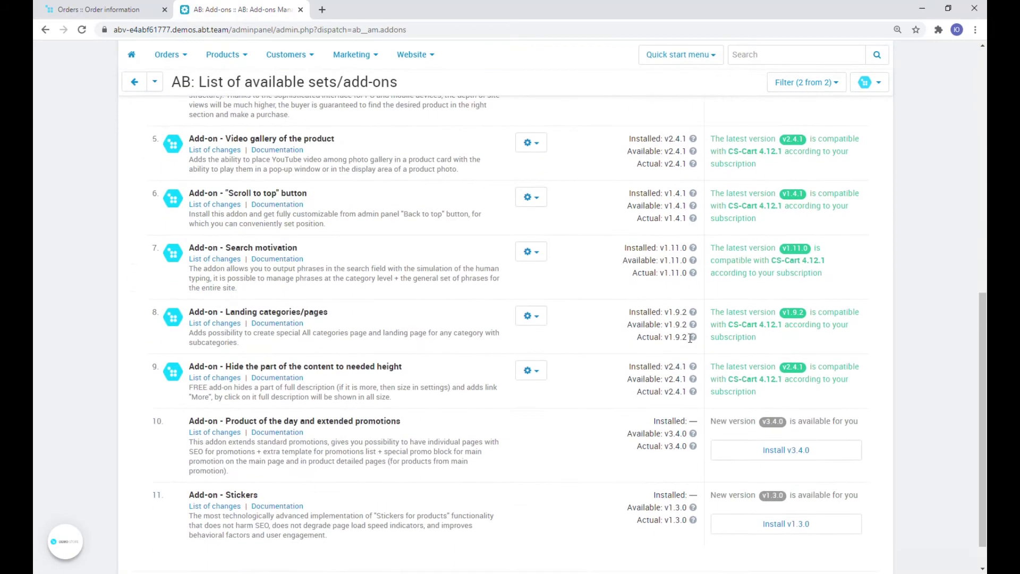
click(786, 413)
click(560, 158)
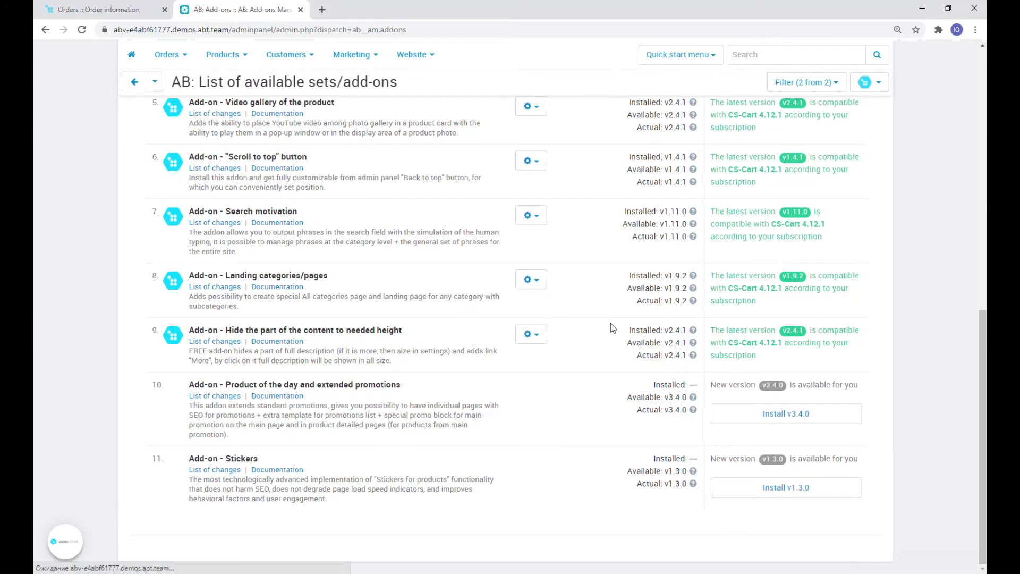
click(795, 497)
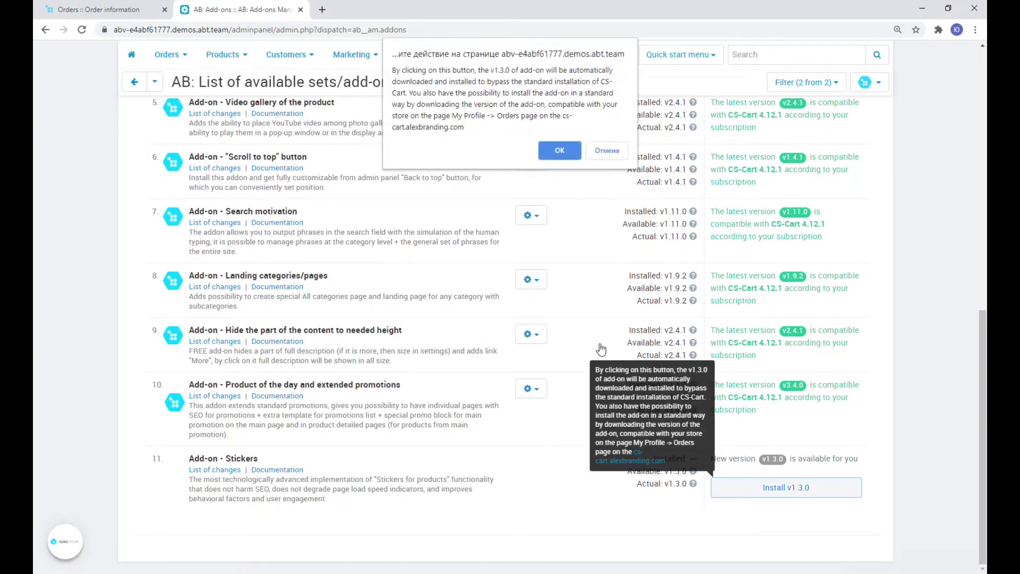
click(555, 151)
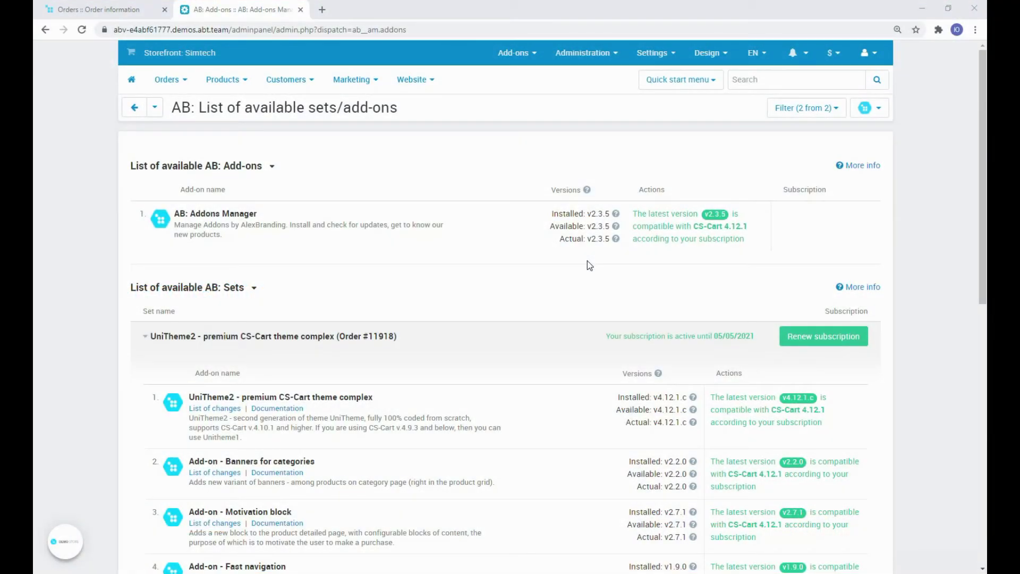
Step: Open the store's Themes page and install AB: UniTheme2 from all available themes
mouse_move(709, 53)
click(702, 78)
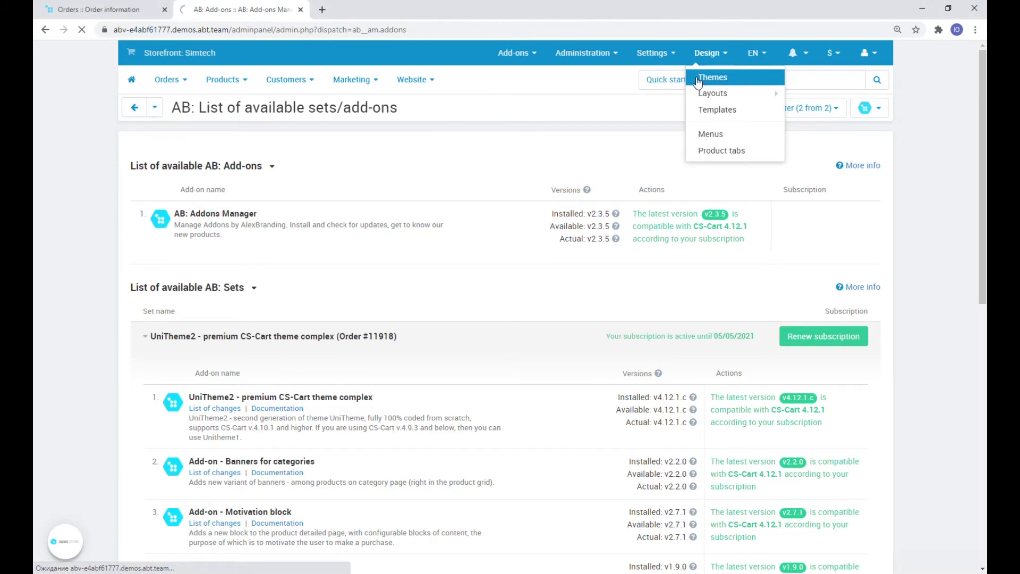
scroll(501, 132, down, 4)
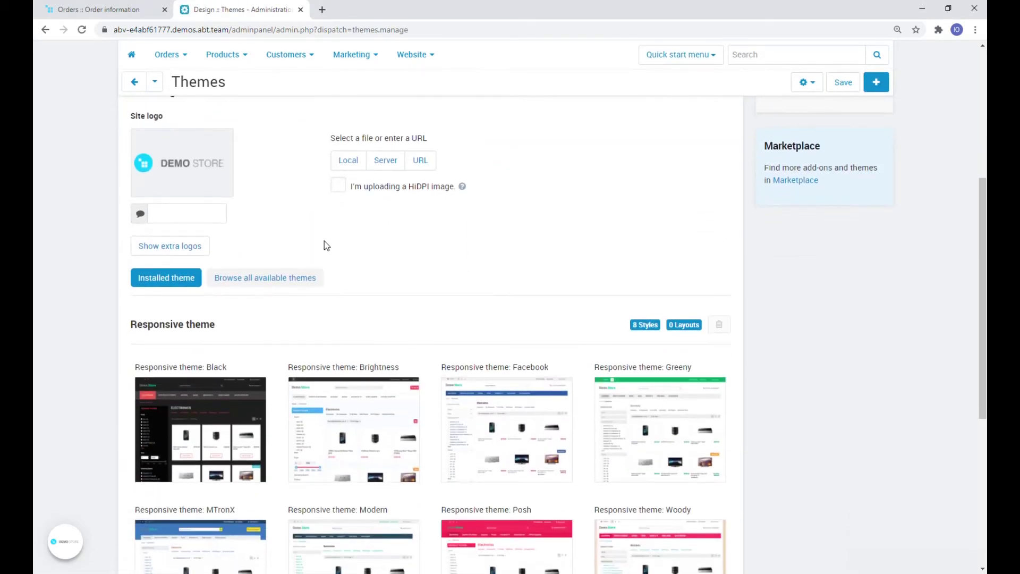
click(291, 278)
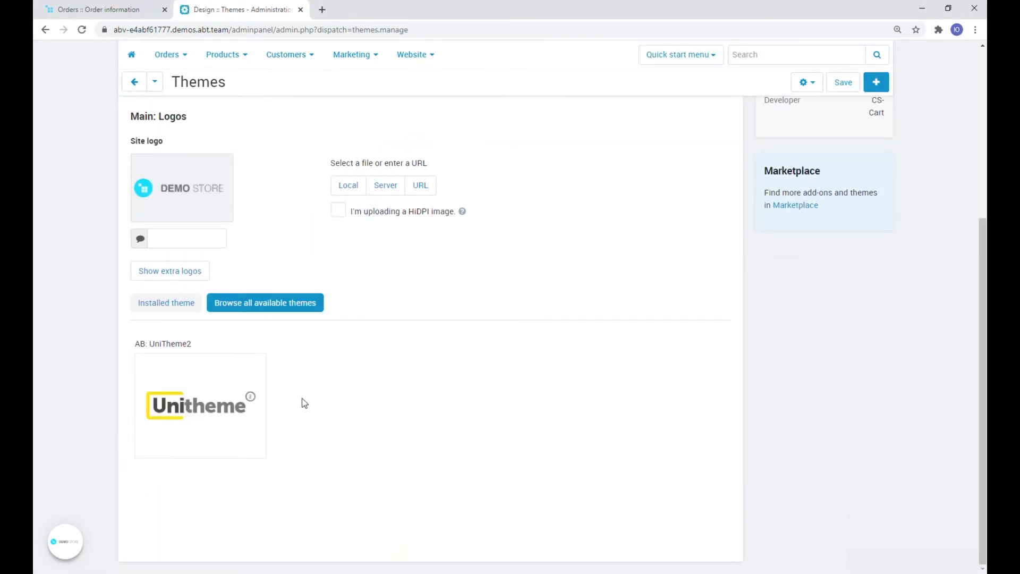
click(201, 414)
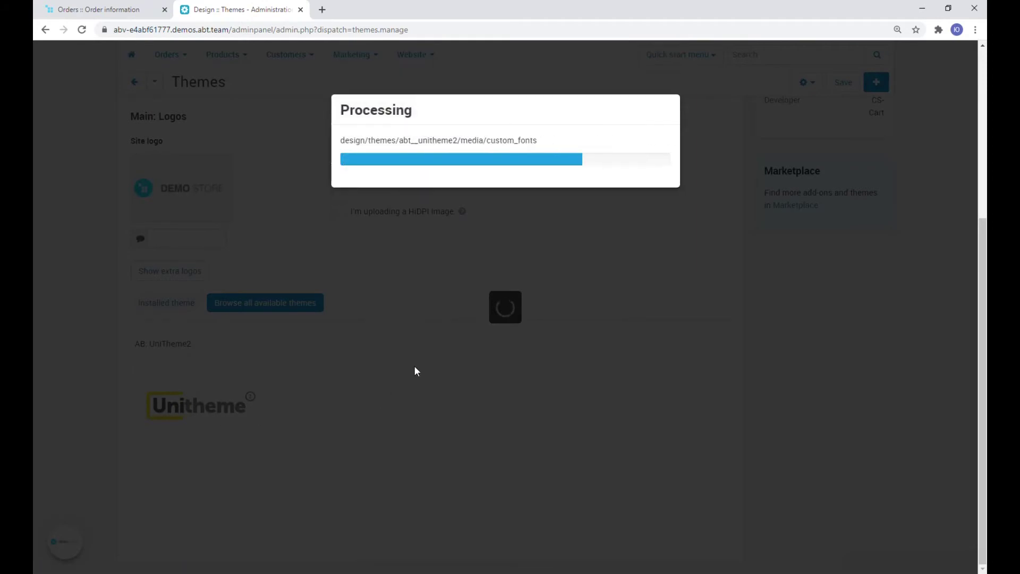
scroll(319, 335, down, 1)
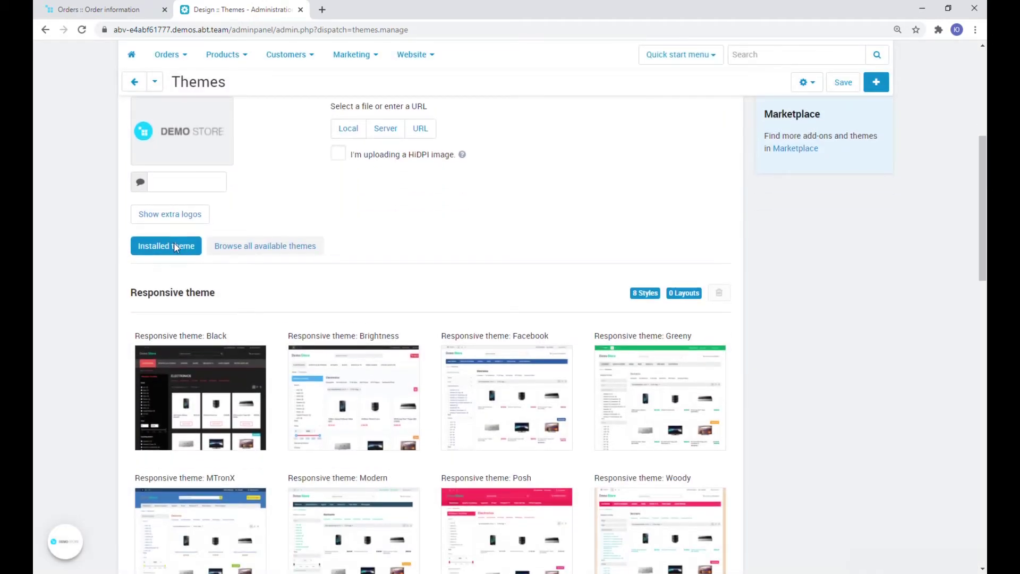
Step: Activate the AB: UniTheme2 Fiolent style and overwrite all the selected conflicting store settings with the theme's values
scroll(365, 356, down, 10)
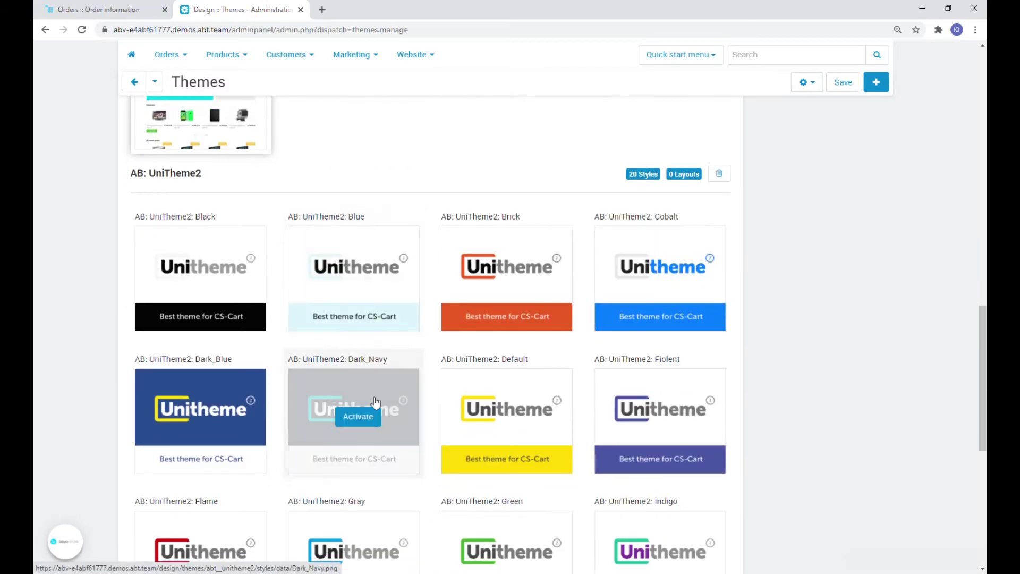
click(670, 424)
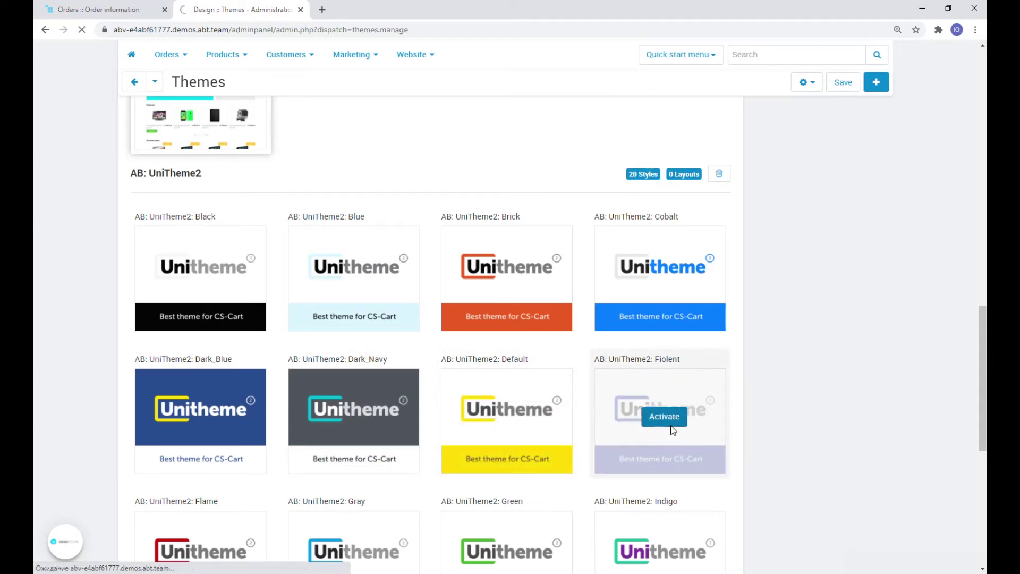
scroll(672, 429, down, 5)
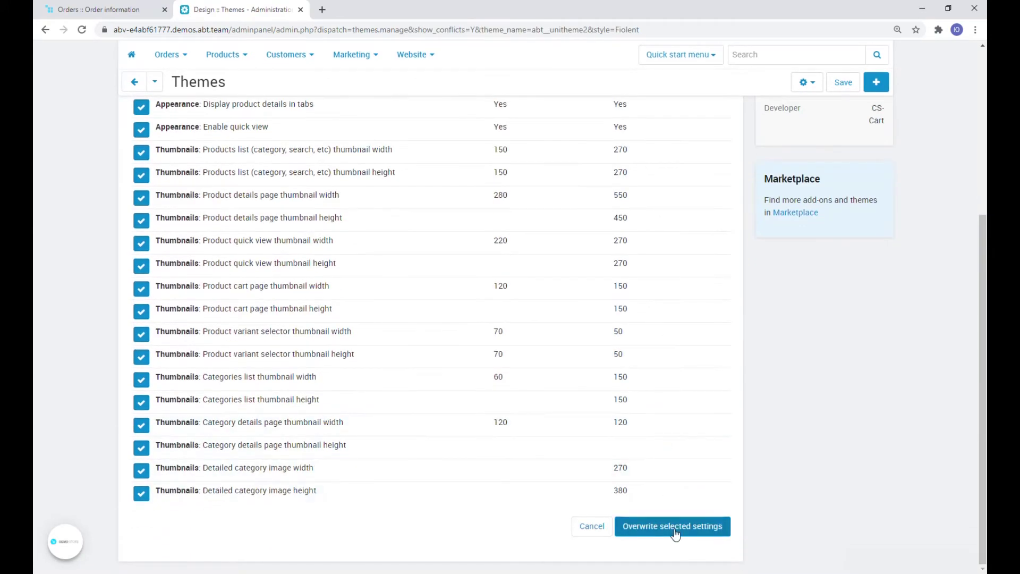
click(674, 528)
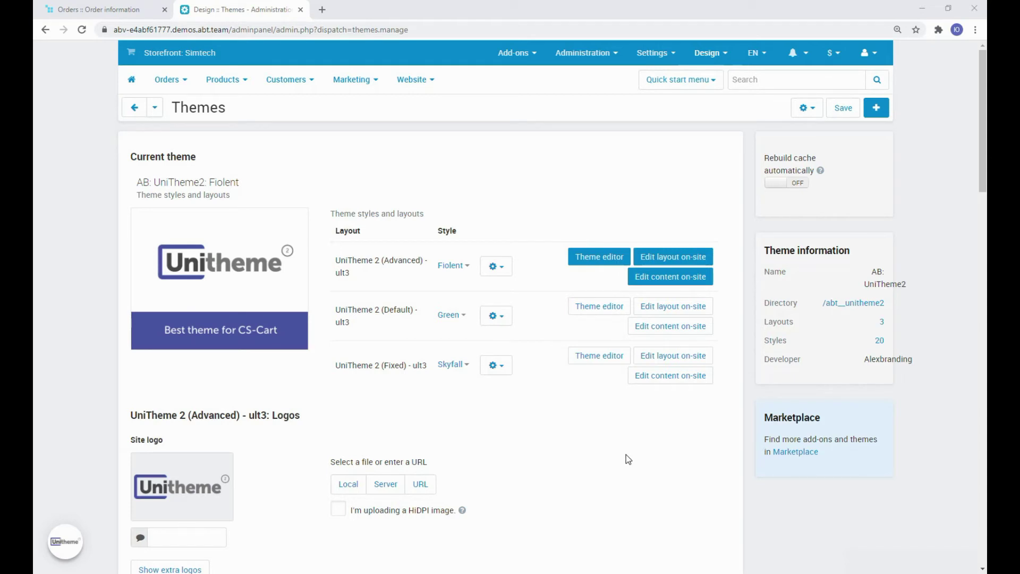
Step: From the list of available AB sets and add-ons, open the UniTheme2 theme complex's demo data page in a new tab
mouse_move(513, 52)
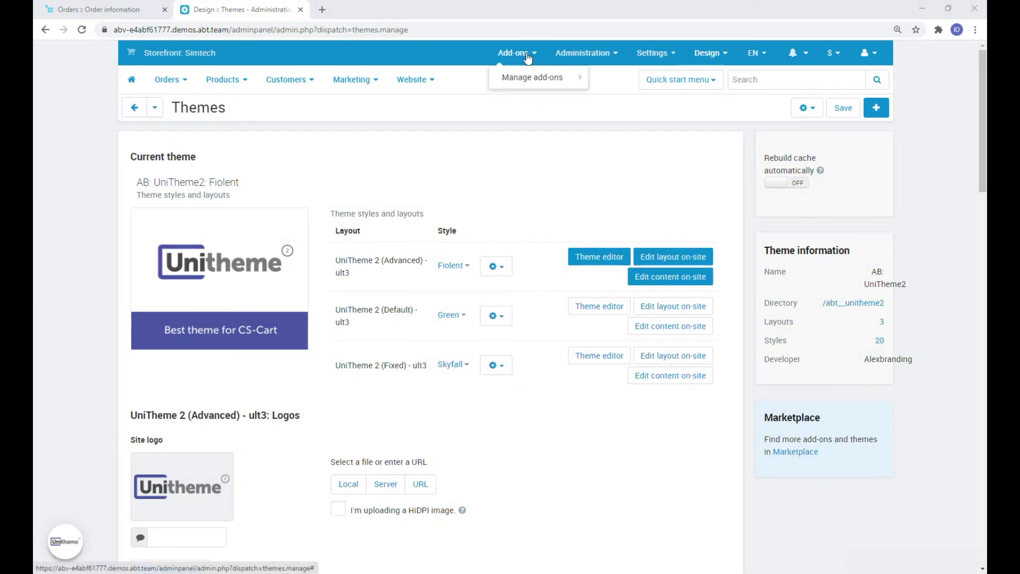
mouse_move(533, 77)
click(620, 97)
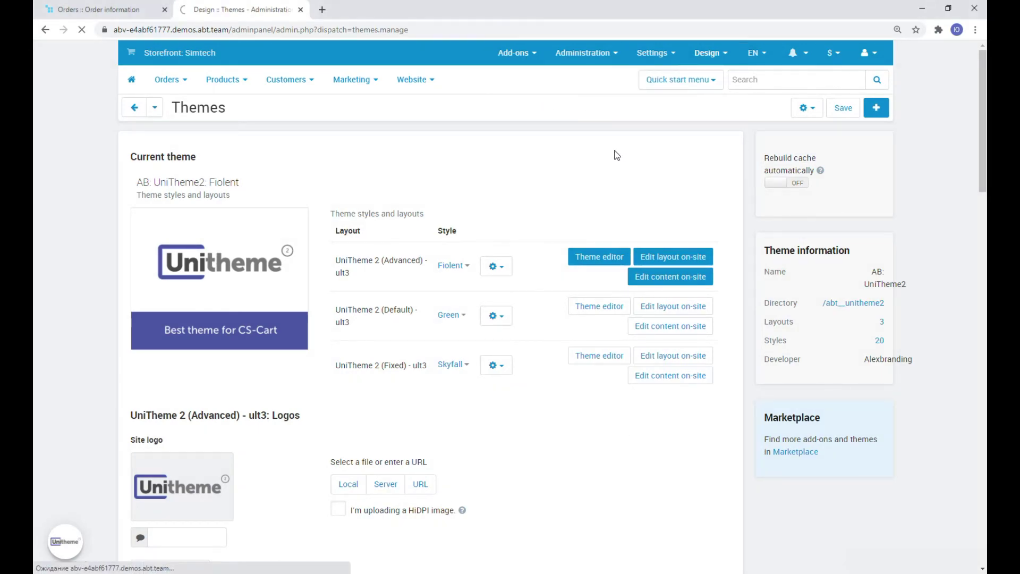
scroll(553, 222, down, 2)
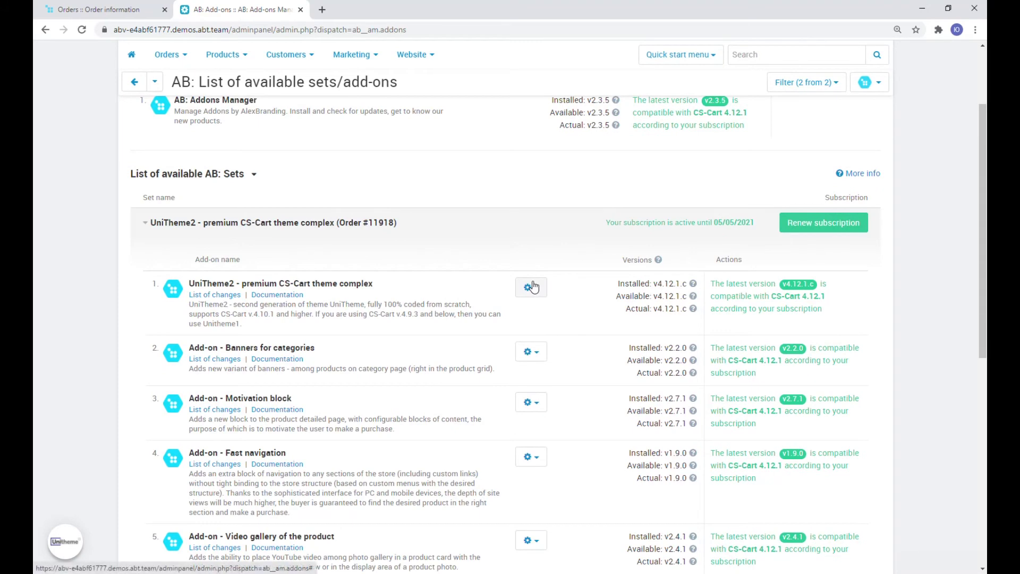
click(530, 287)
ctrl+click(468, 375)
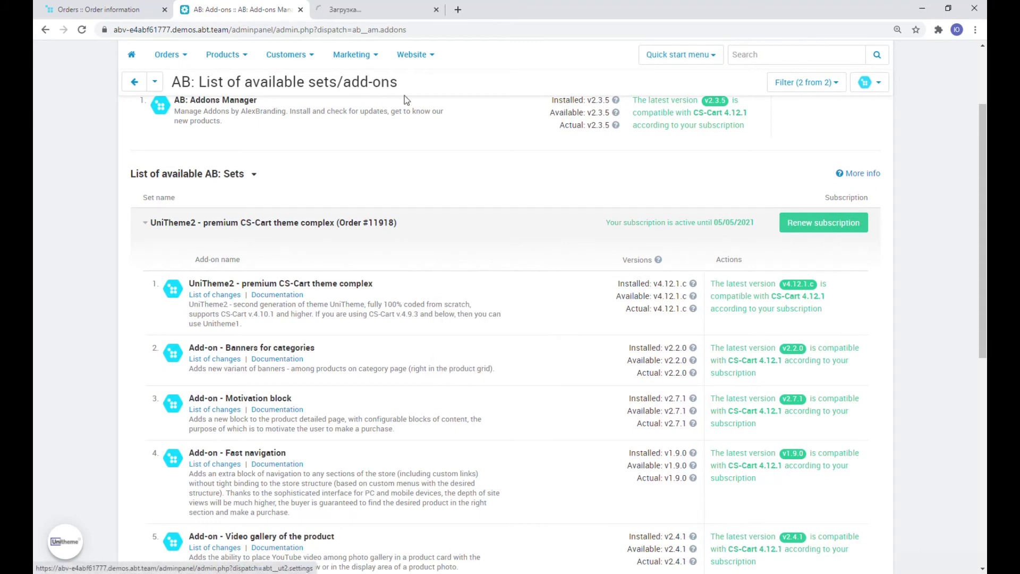
click(381, 9)
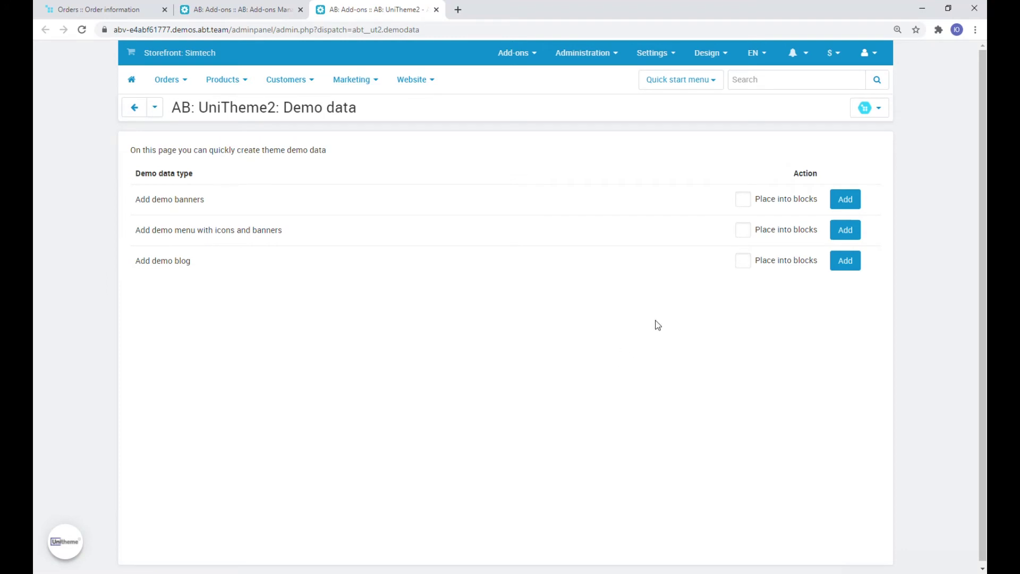
Step: Add the UniTheme2 demo banners, demo menu with icons and banners, and demo blog, each placed into blocks, and close the page
click(743, 232)
click(742, 261)
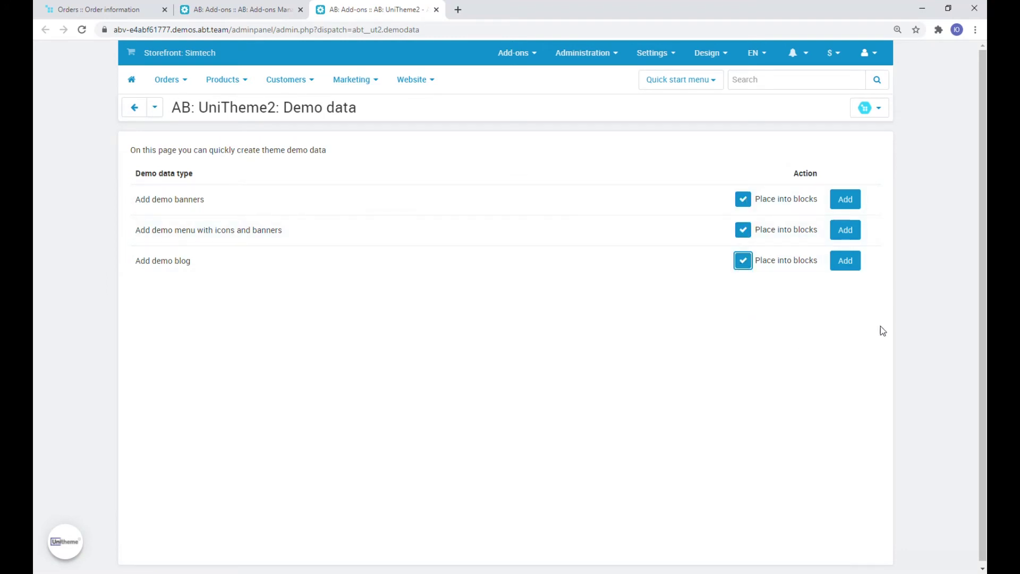
click(858, 203)
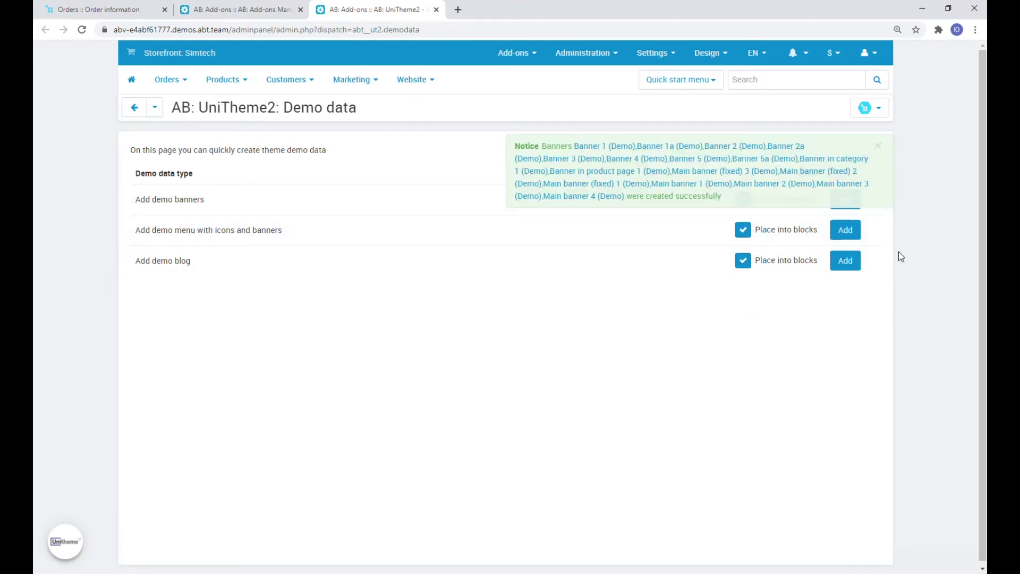
click(845, 231)
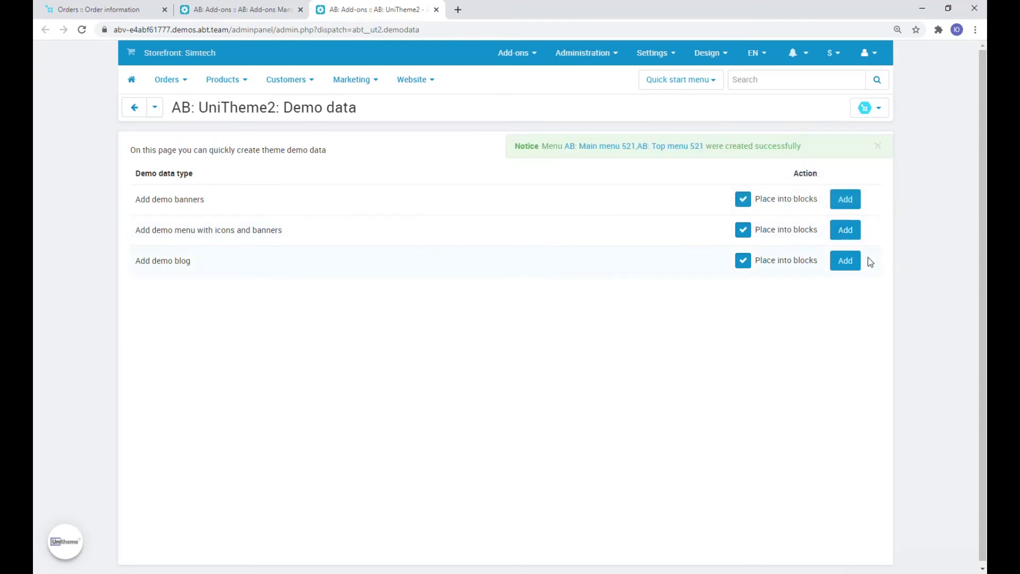
click(845, 260)
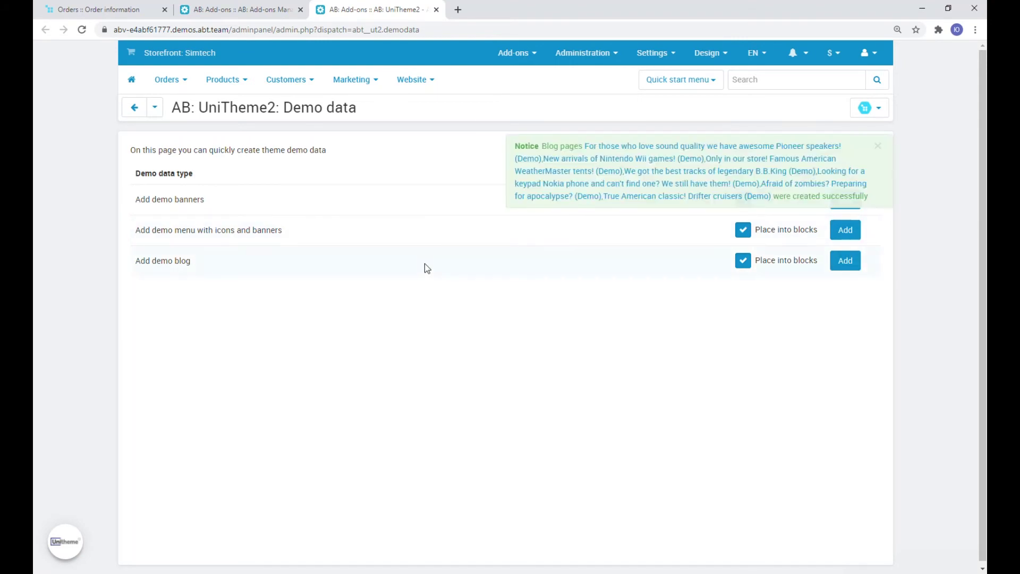
key(ctrl+w)
click(404, 218)
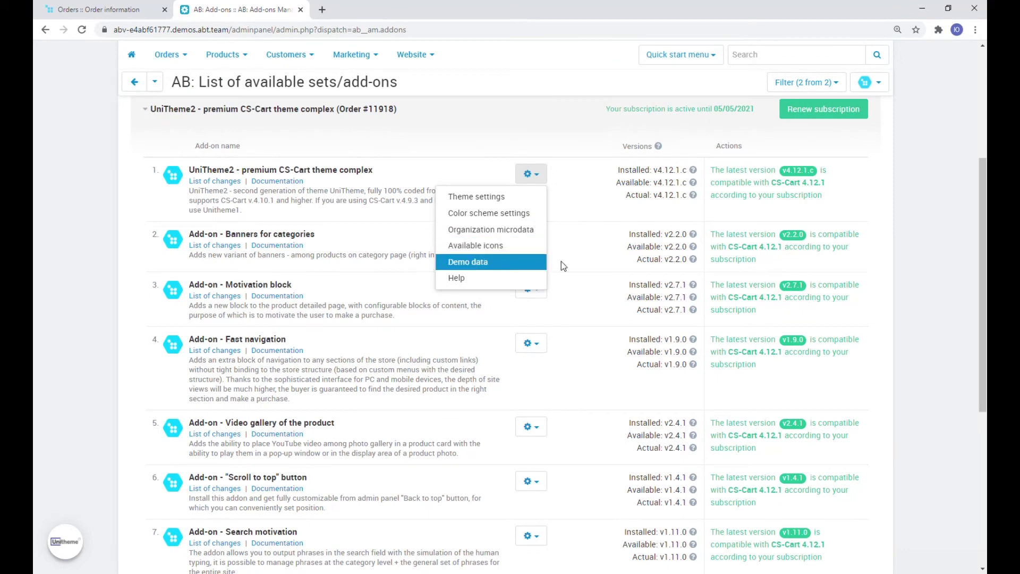
Step: Add the demo banners of the Banners for categories add-on and return to the add-ons list
click(519, 239)
click(470, 290)
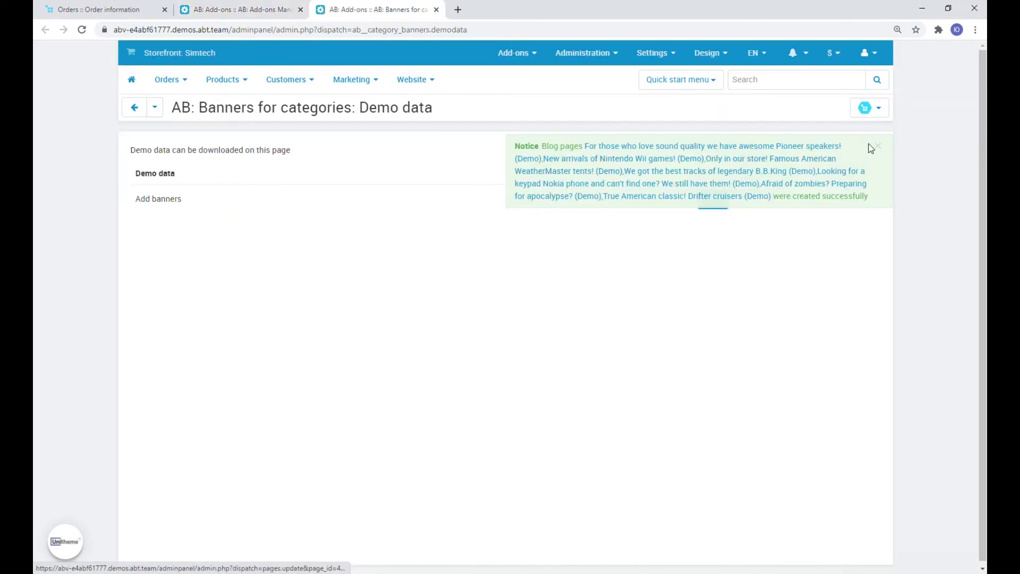
click(878, 145)
click(721, 205)
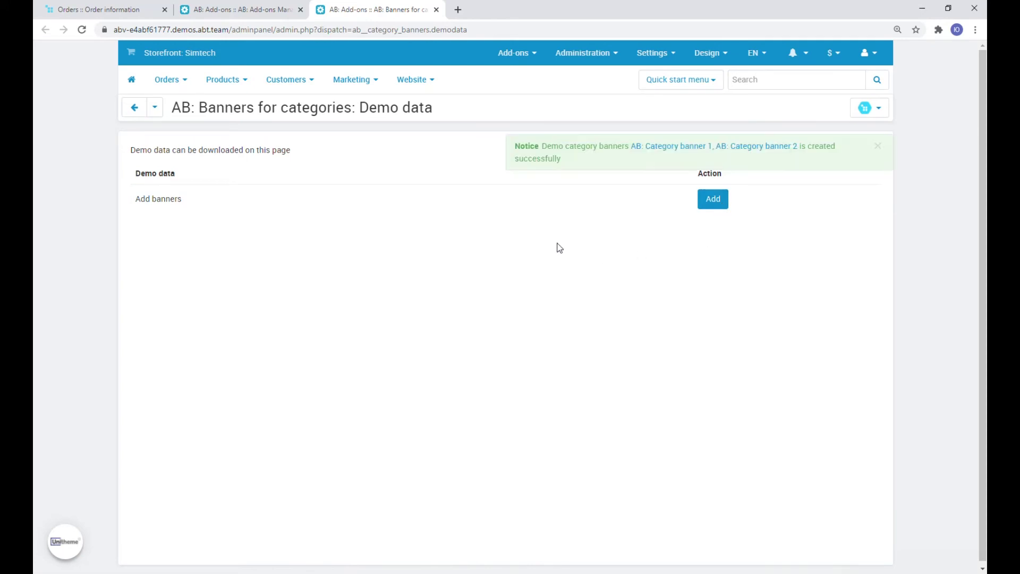
key(ctrl+w)
click(588, 259)
Step: Add the demo data for the Motivation block add-on and return to the add-ons list
scroll(562, 247, down, 1)
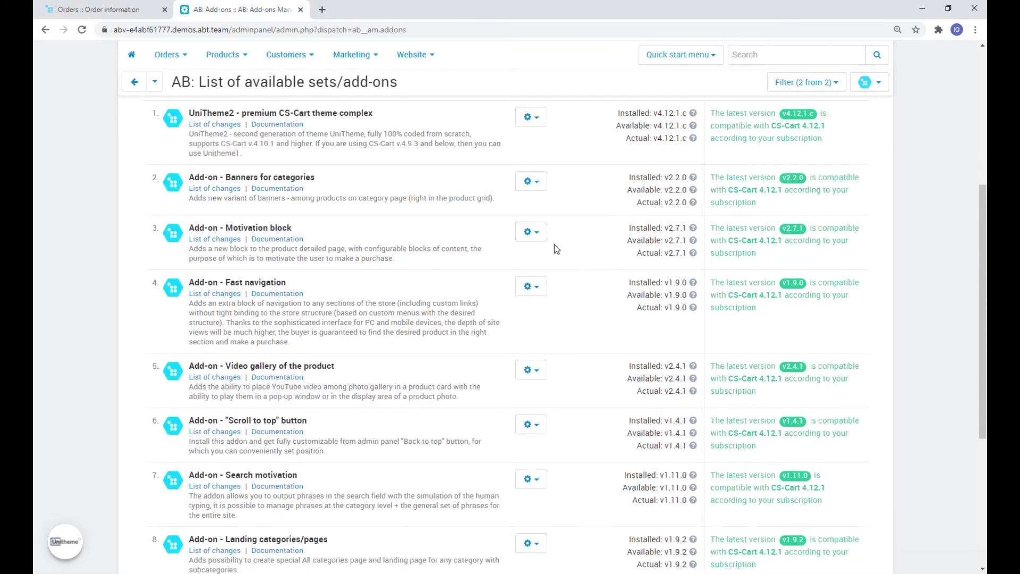
click(532, 234)
click(518, 304)
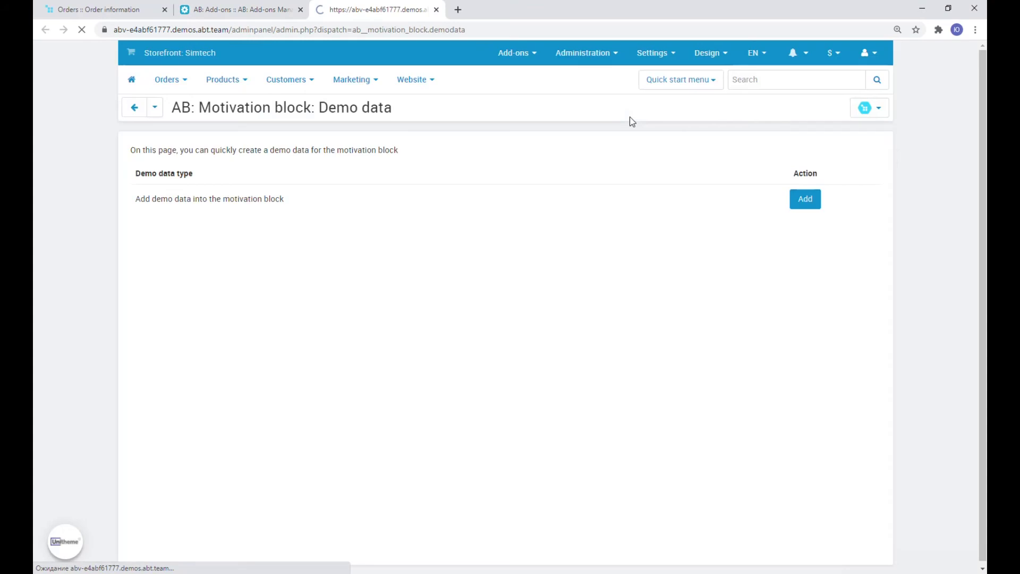
click(797, 200)
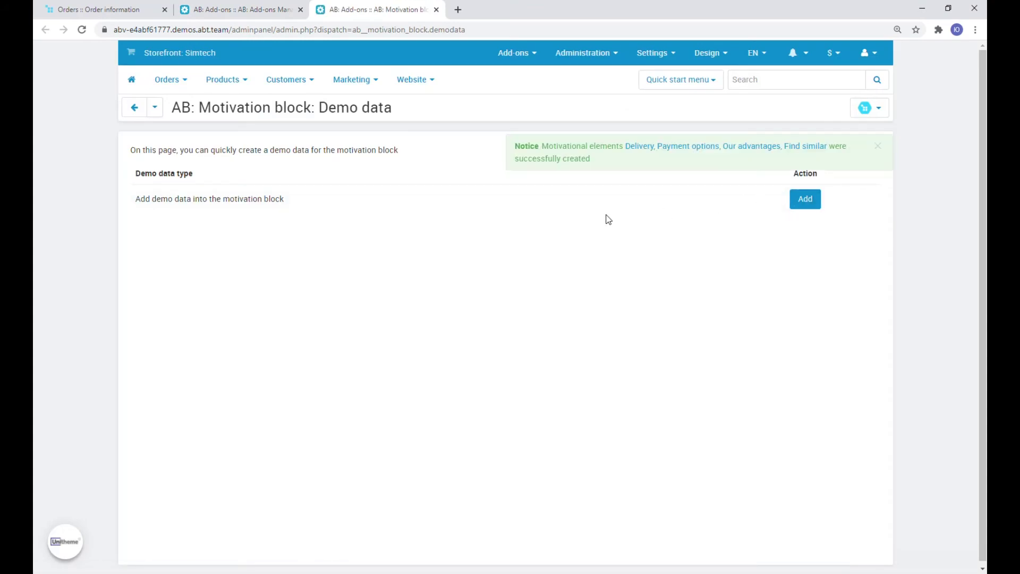
key(ctrl+w)
click(596, 220)
Step: Add the Fast navigation add-on's demo menu with placement into blocks, and return to the add-ons list
scroll(586, 219, down, 2)
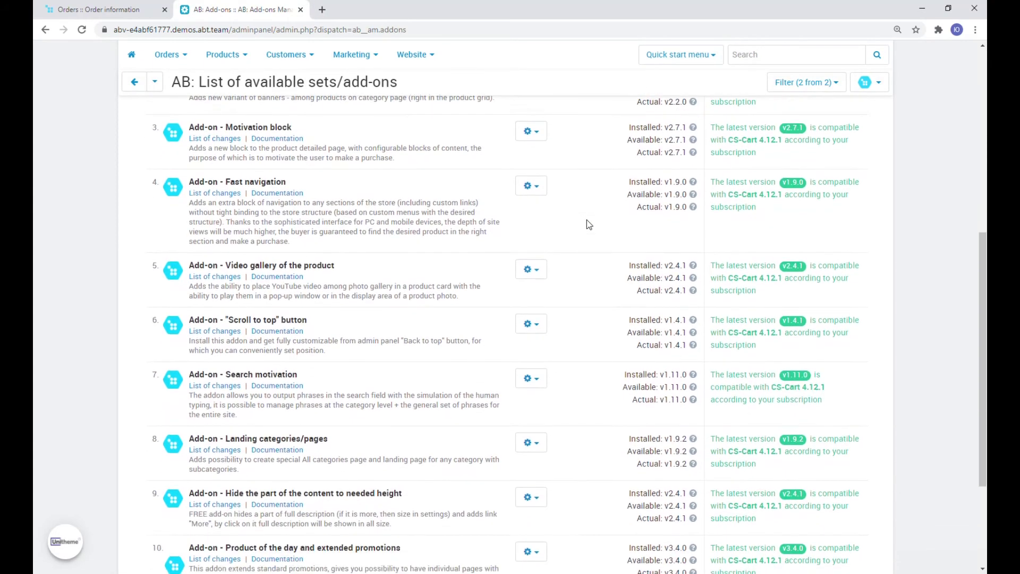
click(531, 173)
click(481, 208)
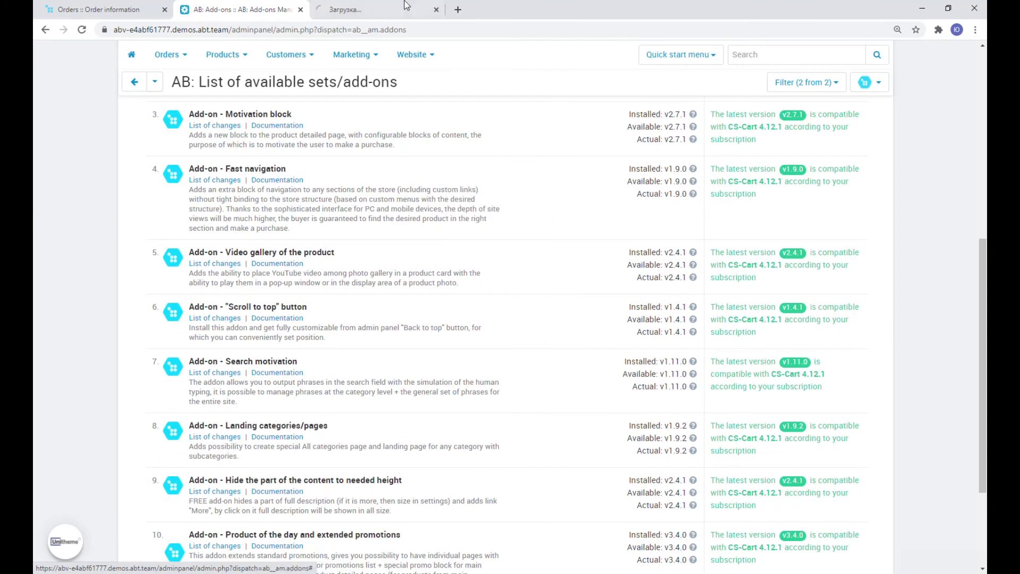
click(706, 199)
click(807, 199)
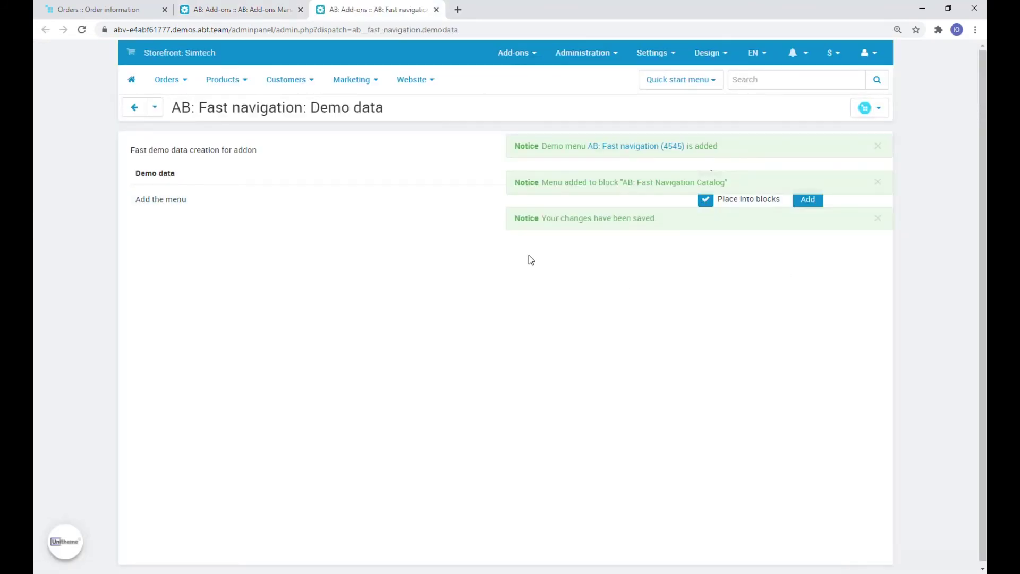
key(ctrl+w)
click(602, 246)
Step: Add the demo category of the Landing categories/pages add-on and return to the add-ons list
scroll(590, 244, down, 3)
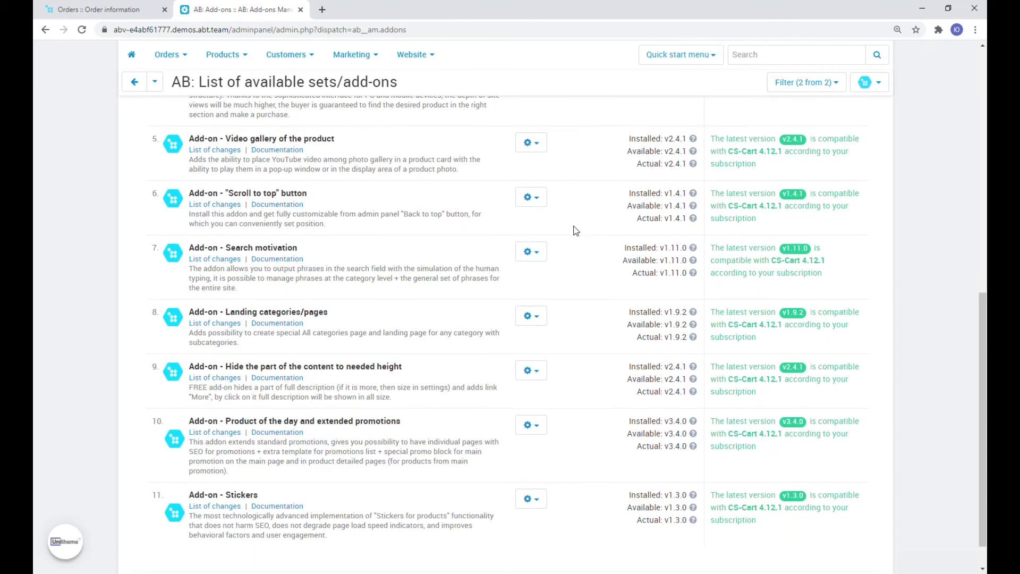
scroll(575, 229, down, 1)
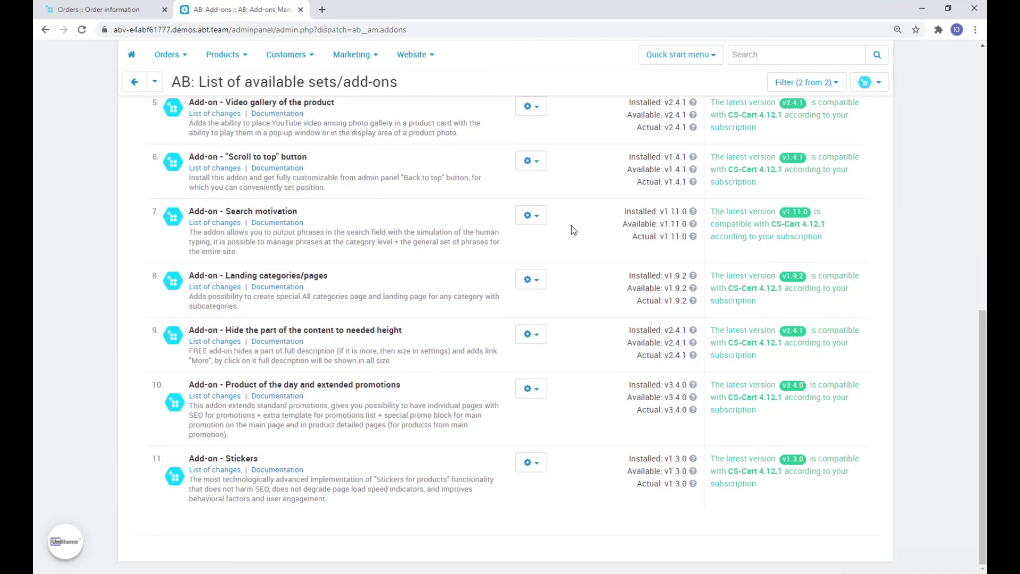
click(529, 279)
ctrl+click(518, 335)
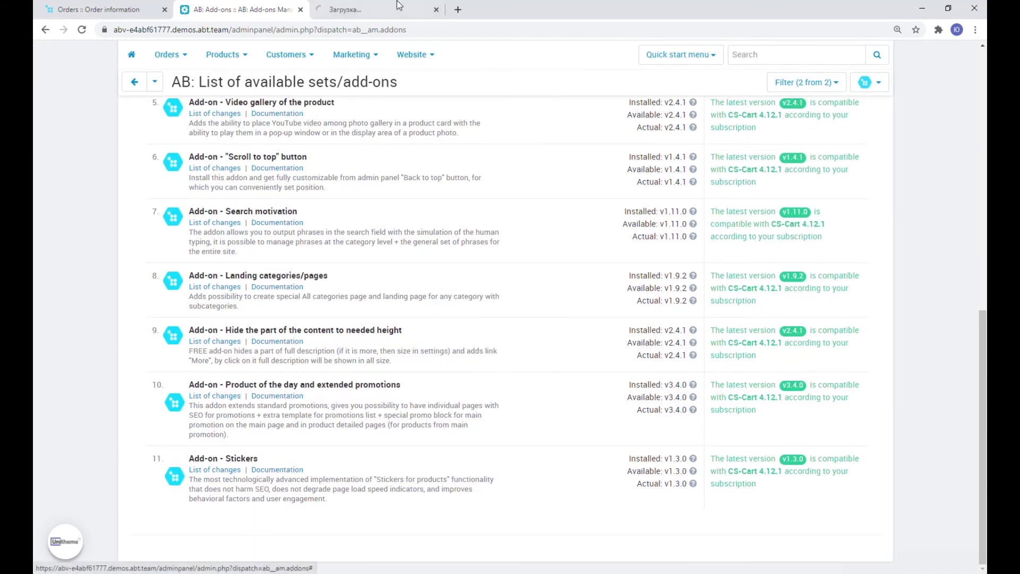
click(399, 7)
click(713, 199)
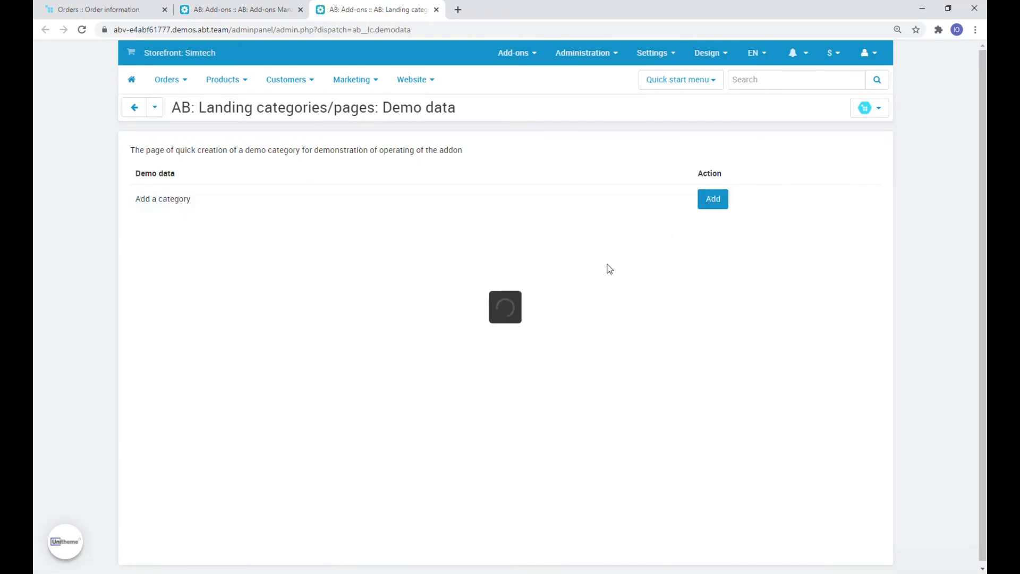
key(ctrl+w)
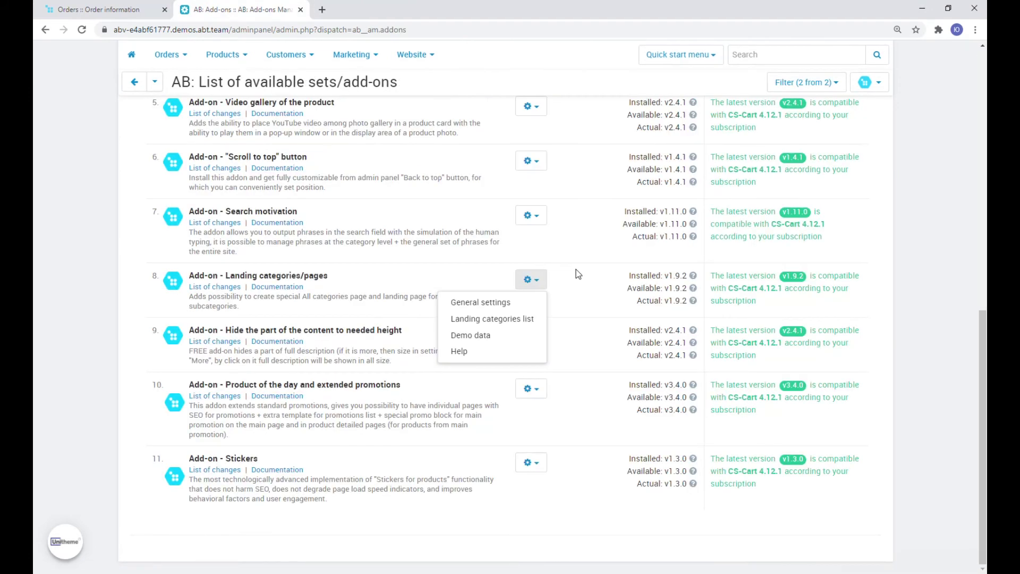
click(592, 278)
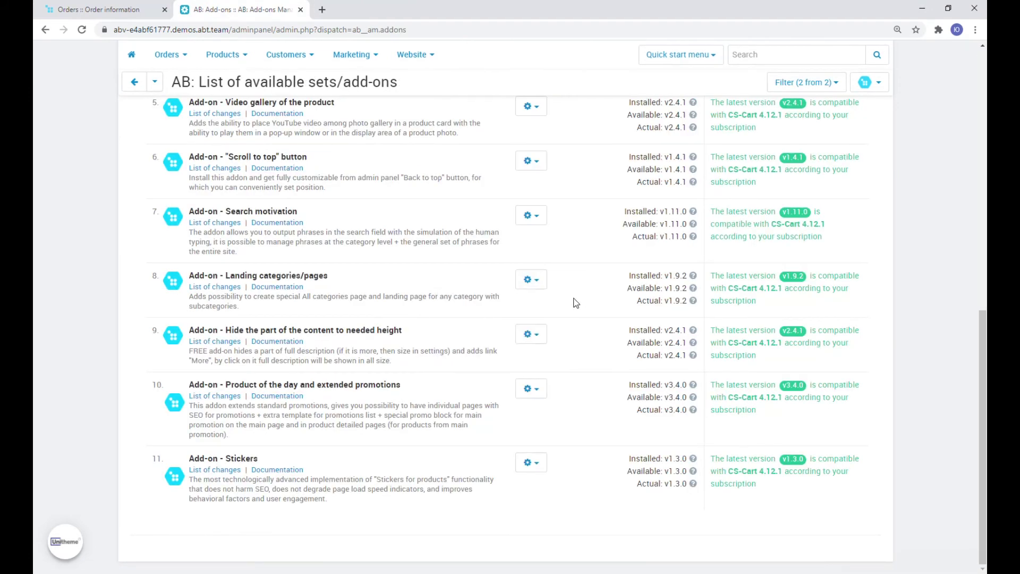
Step: Add the demo promotions of the Product of the day and extended promotions add-on, placed into blocks, and return to the add-ons list
click(537, 396)
click(521, 428)
click(375, 9)
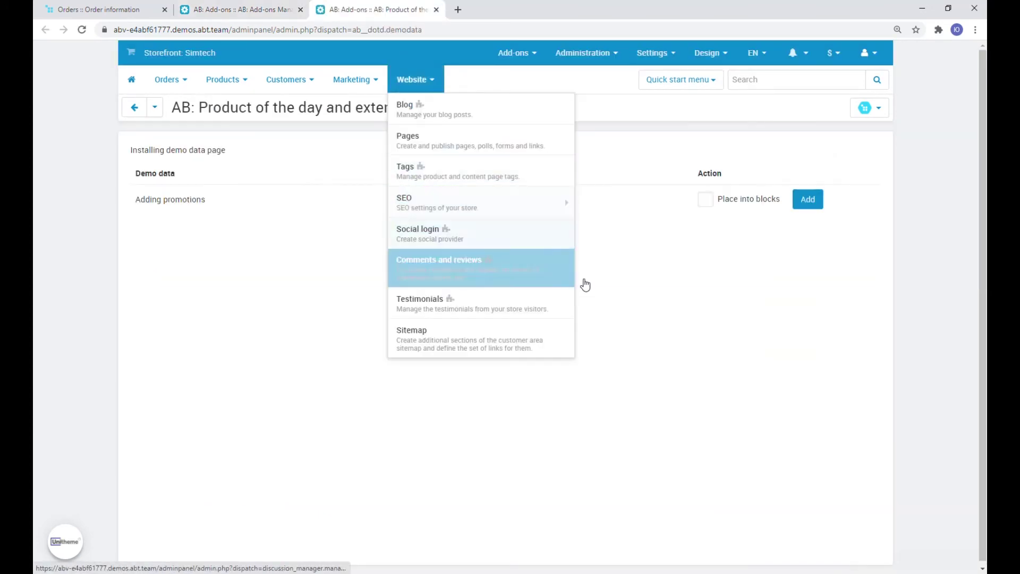
click(707, 199)
click(808, 199)
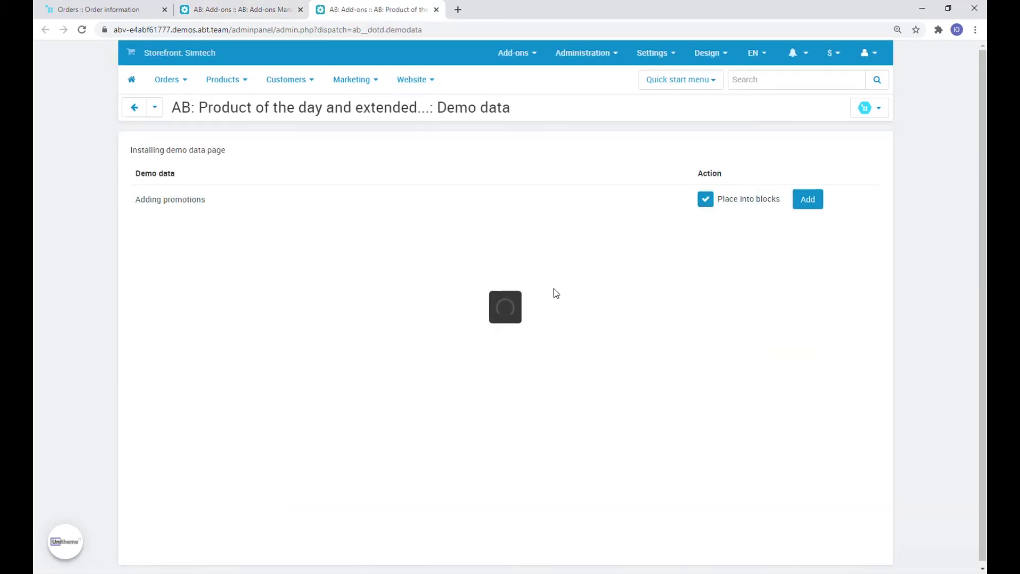
key(ctrl+w)
click(571, 357)
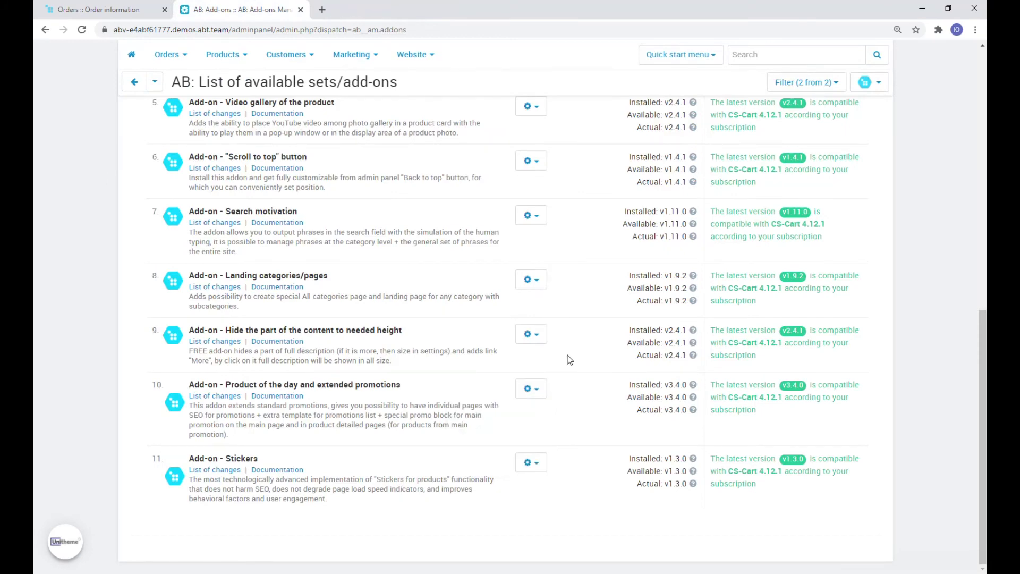
Step: Add the demo stickers from the Stickers add-on's demo data page and dismiss the notice
click(531, 462)
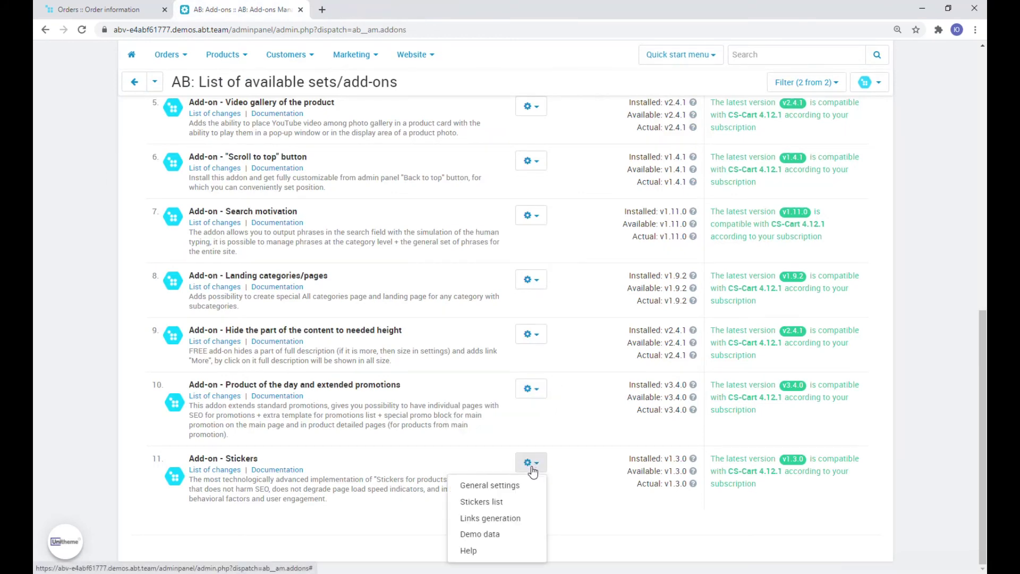
click(518, 533)
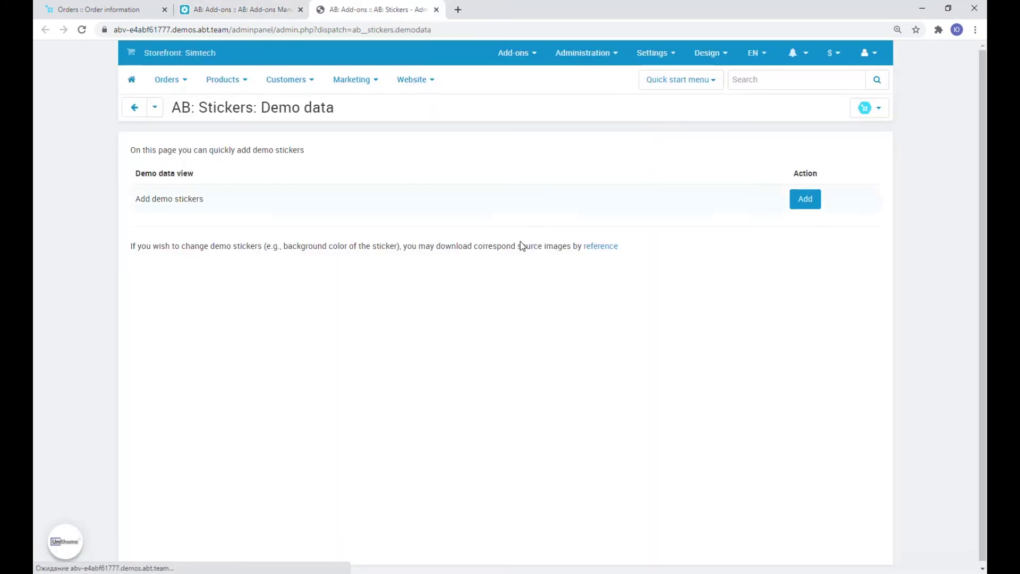
click(796, 208)
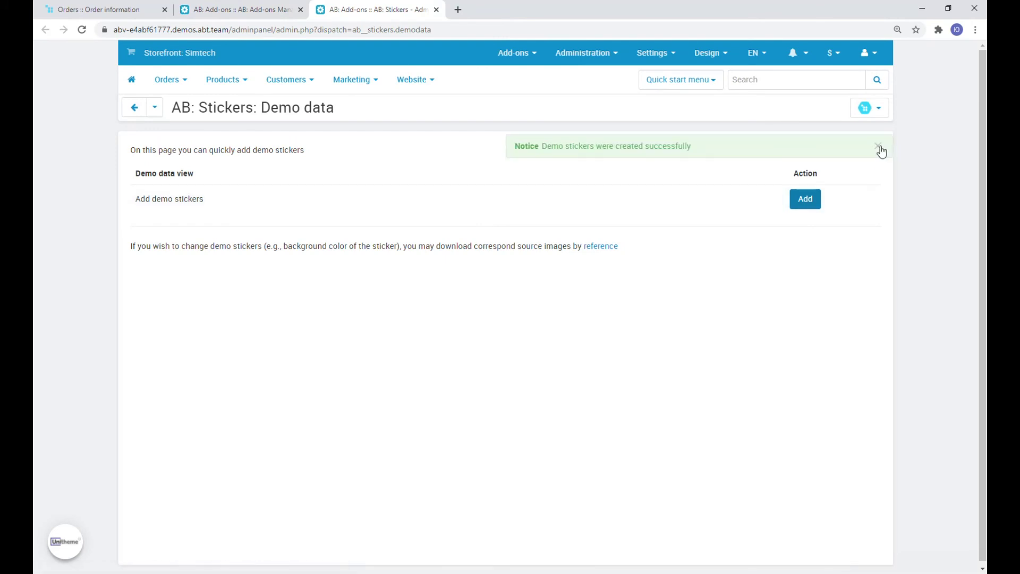
click(881, 149)
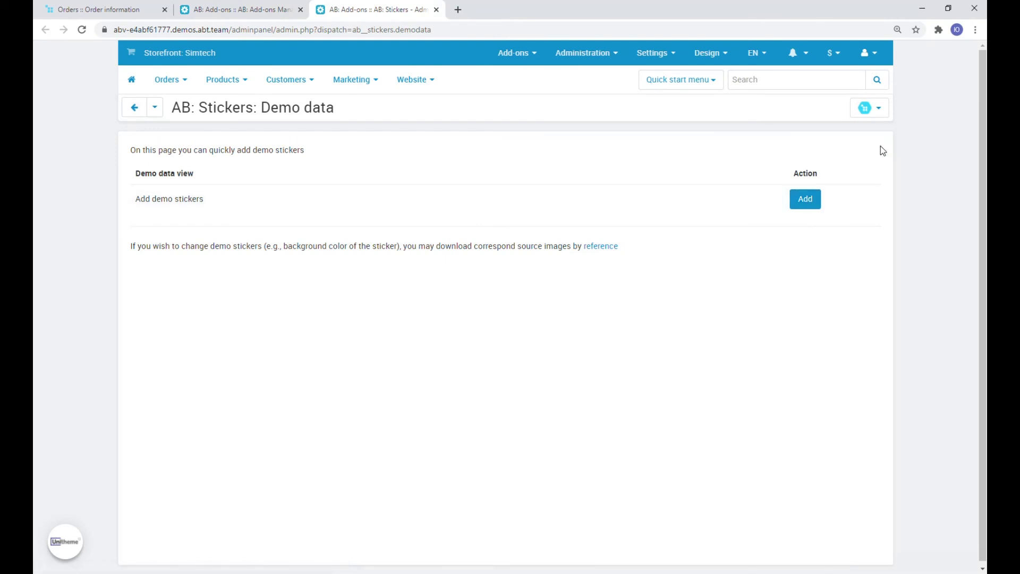
Step: Open the storefront and examine the home page's product carousels, discount promotion block, news and Promotions slider
click(129, 59)
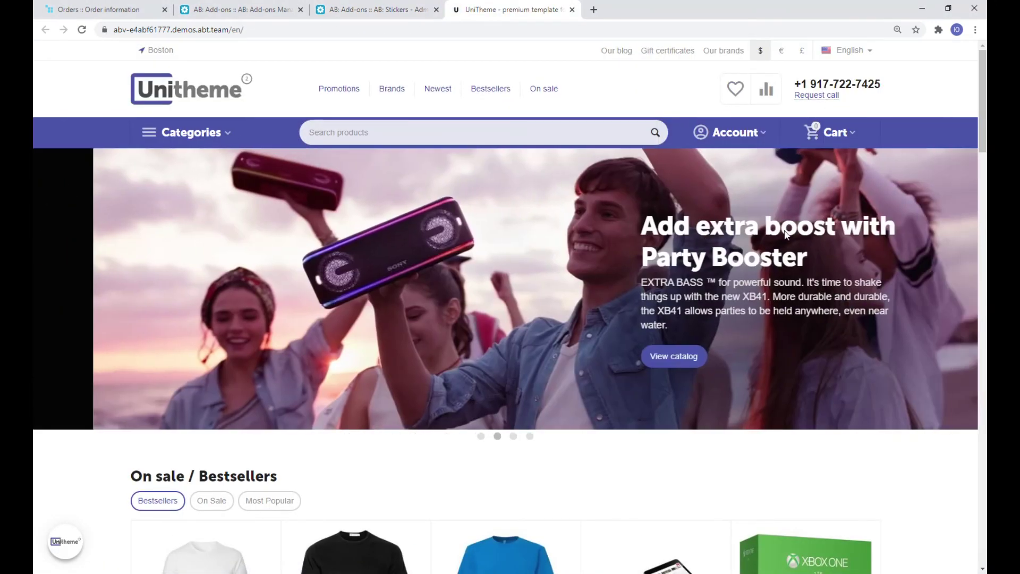
scroll(917, 300, down, 18)
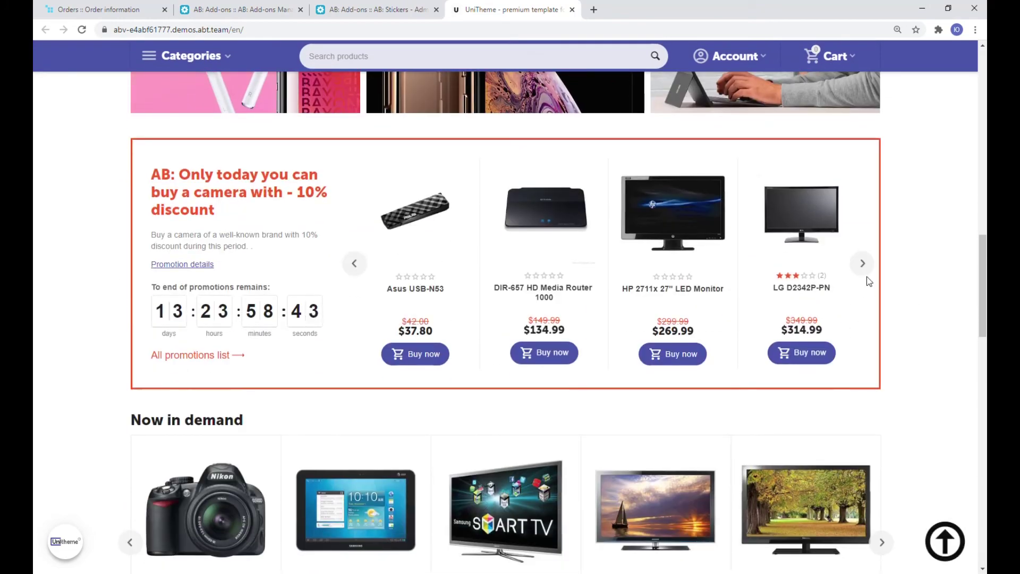
click(862, 265)
scroll(902, 298, down, 4)
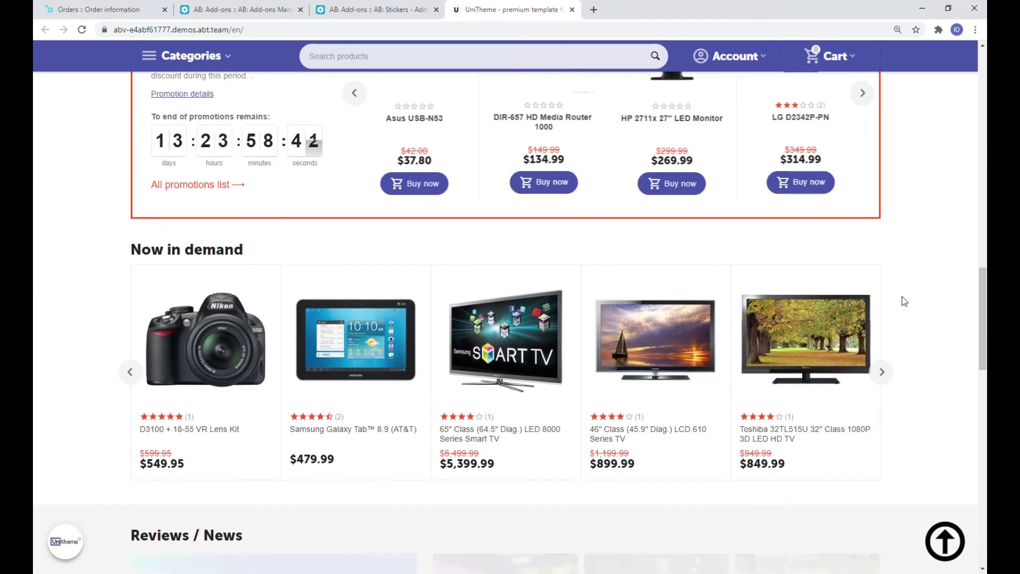
click(884, 317)
scroll(893, 323, down, 9)
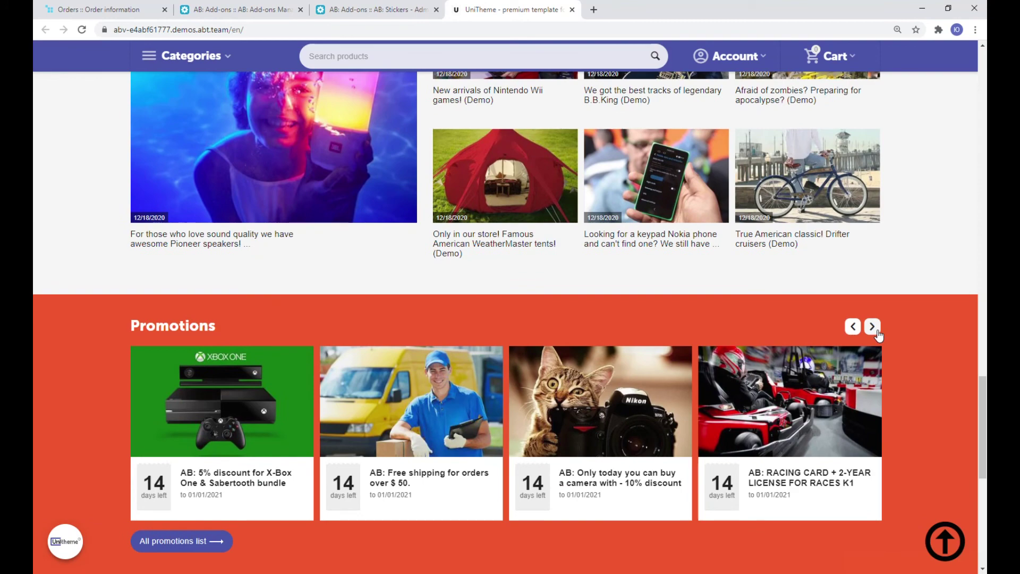
click(872, 327)
click(872, 327)
scroll(910, 342, down, 4)
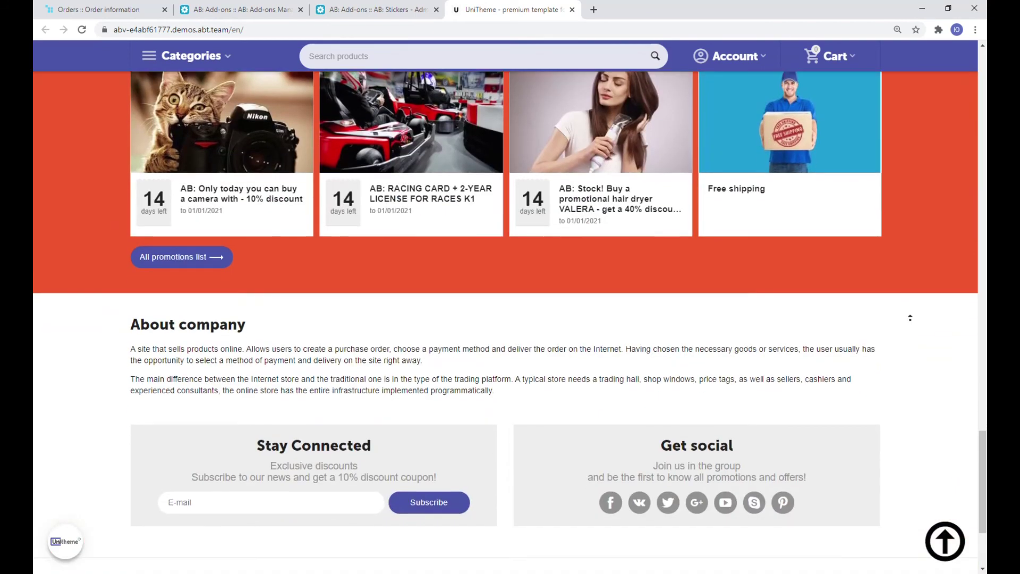
Step: Open the X-Box One product from the home page's Bestsellers and review its purchase options, delivery information and description
scroll(912, 188, up, 15)
scroll(911, 187, up, 6)
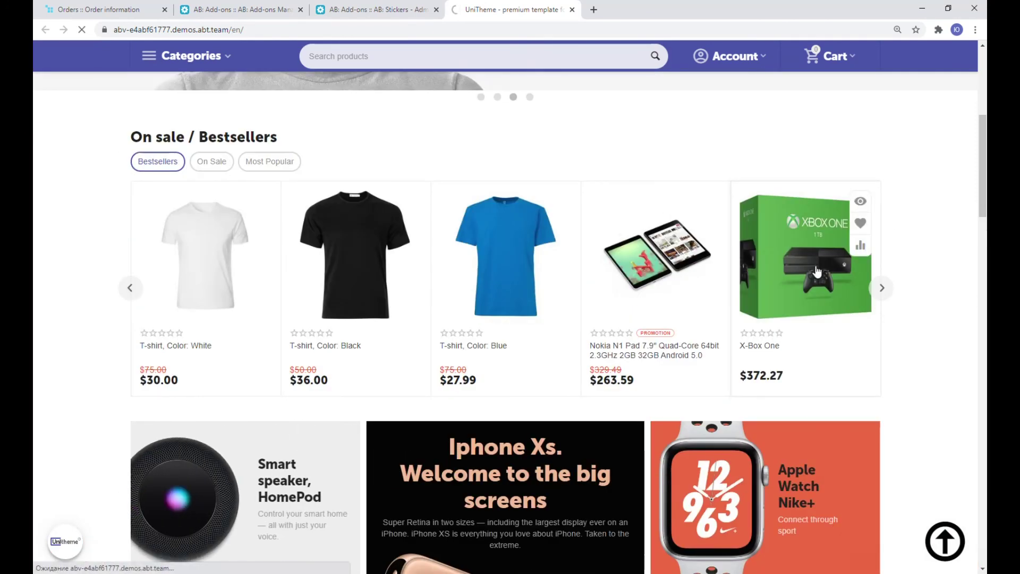
click(817, 272)
scroll(864, 285, down, 1)
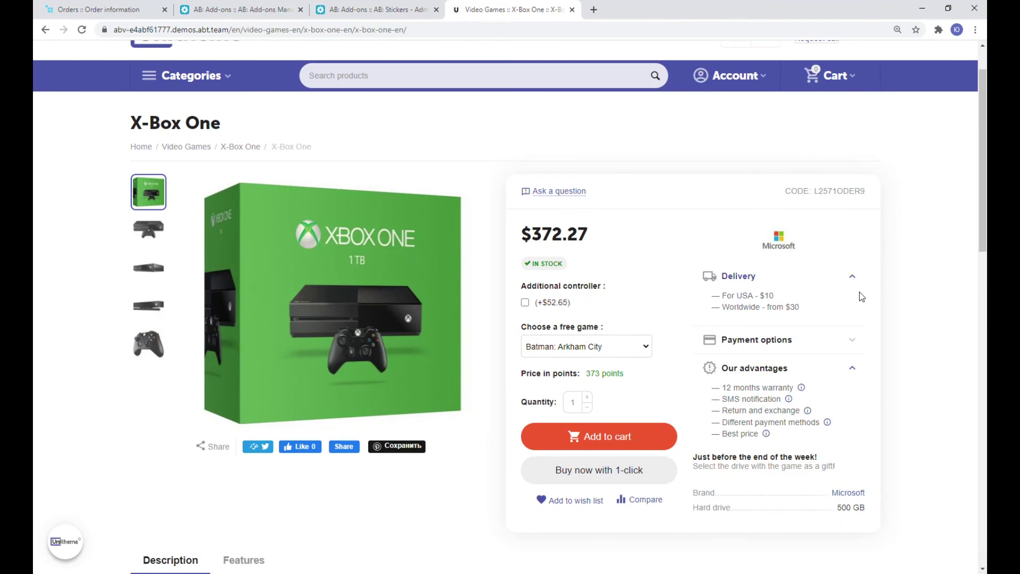
scroll(881, 307, down, 3)
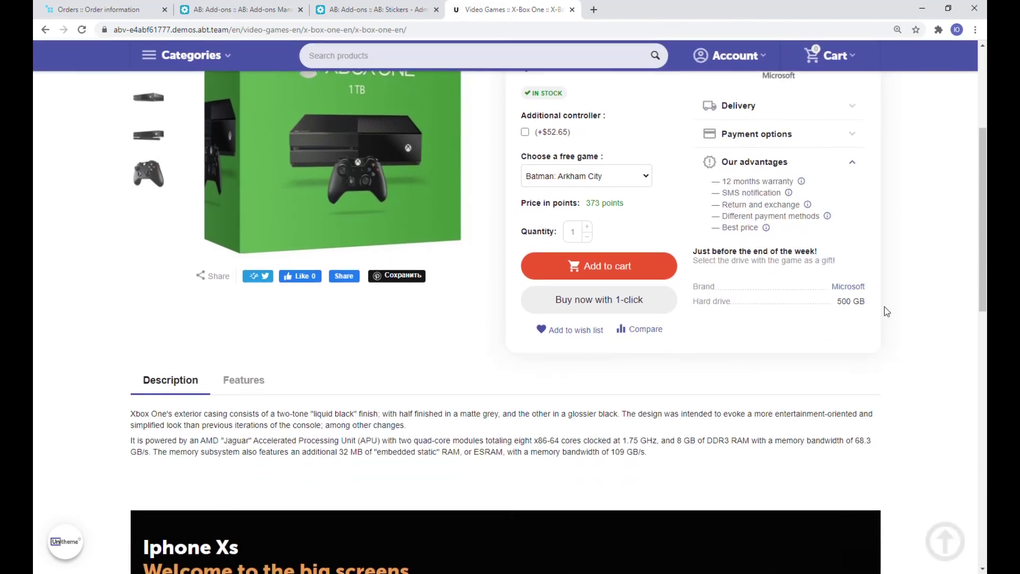
scroll(886, 312, up, 4)
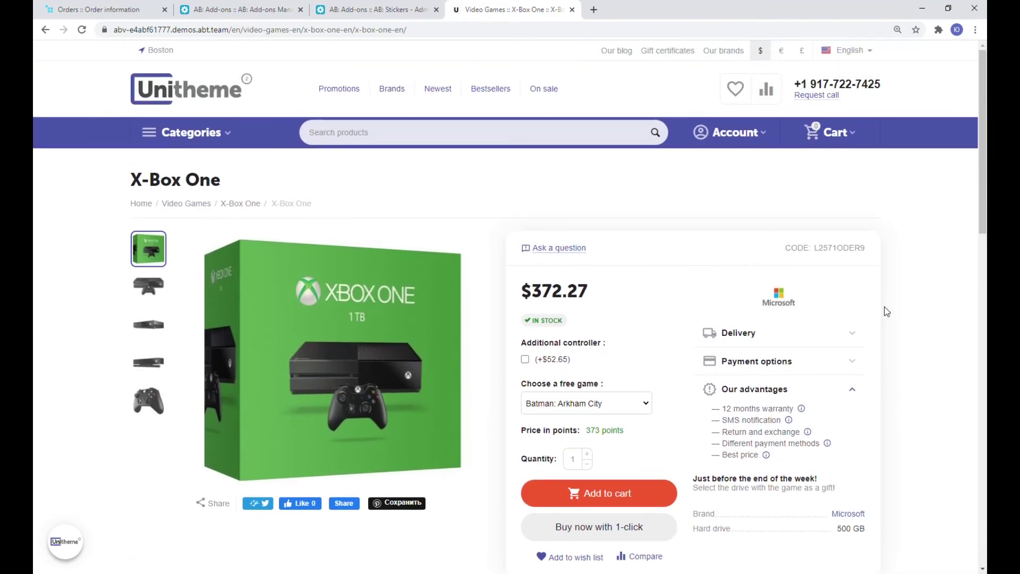